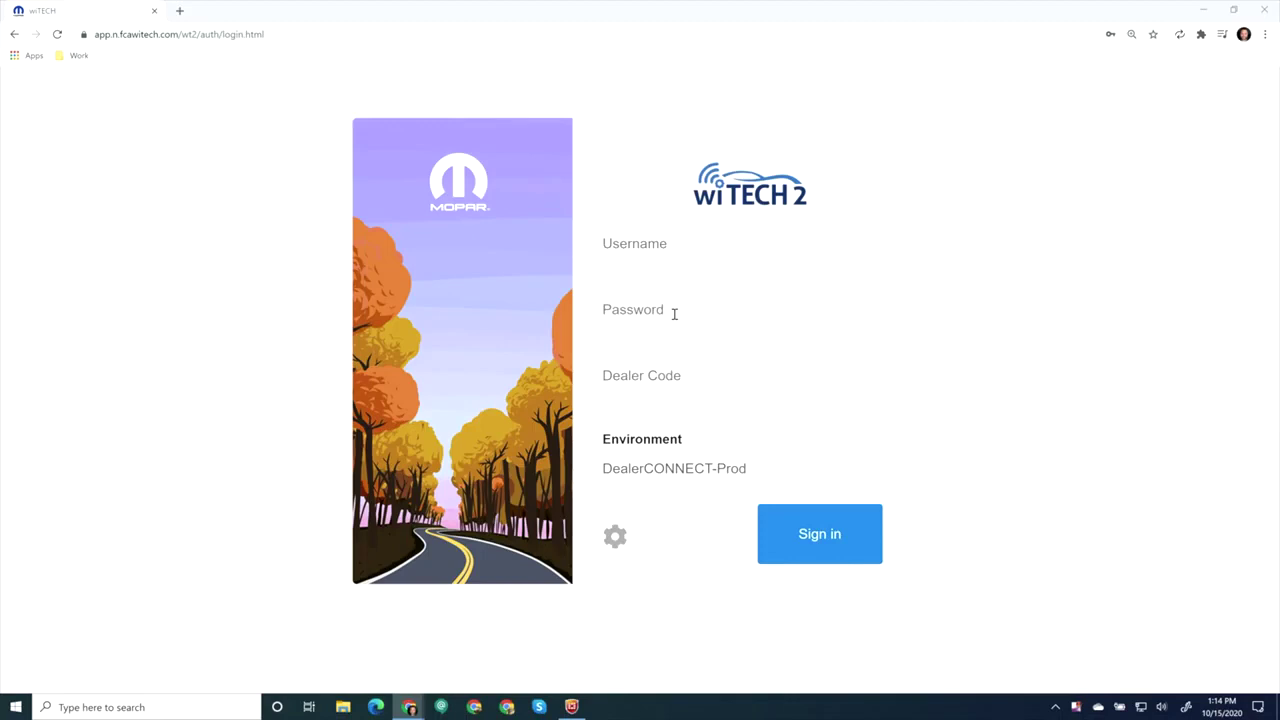
click(503, 37)
text(ww)
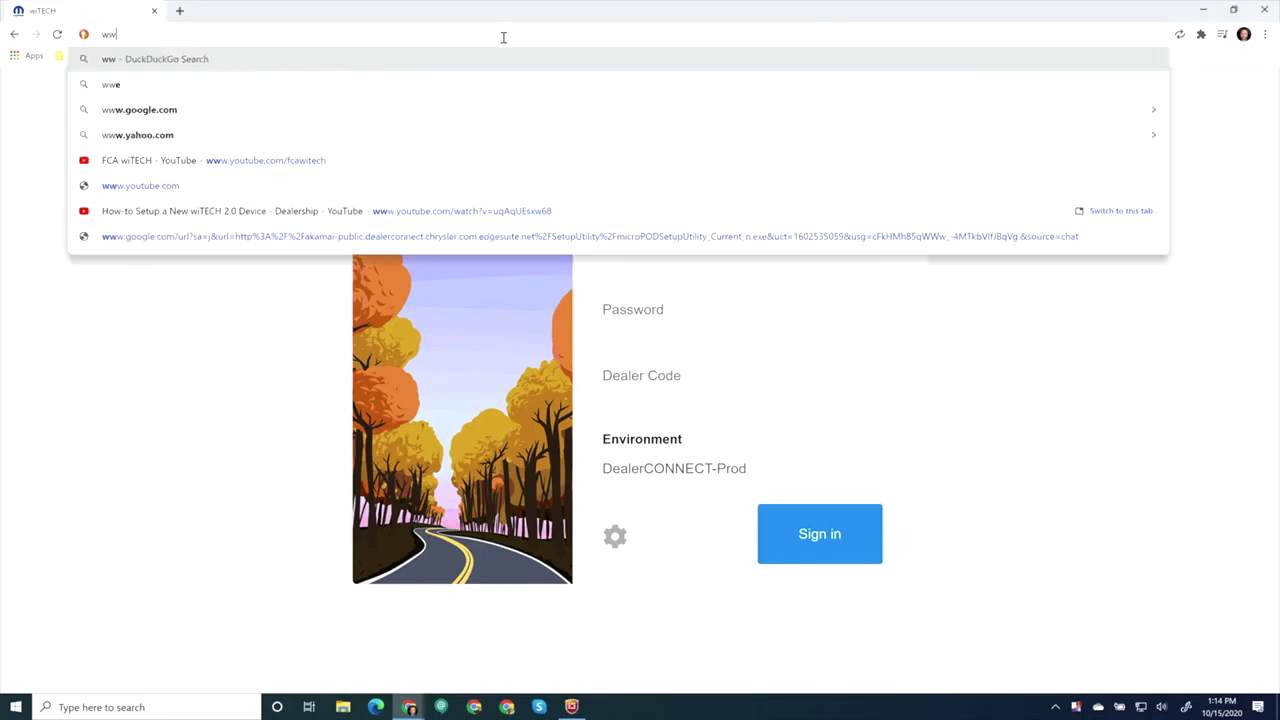
text(w.witechsystem.com)
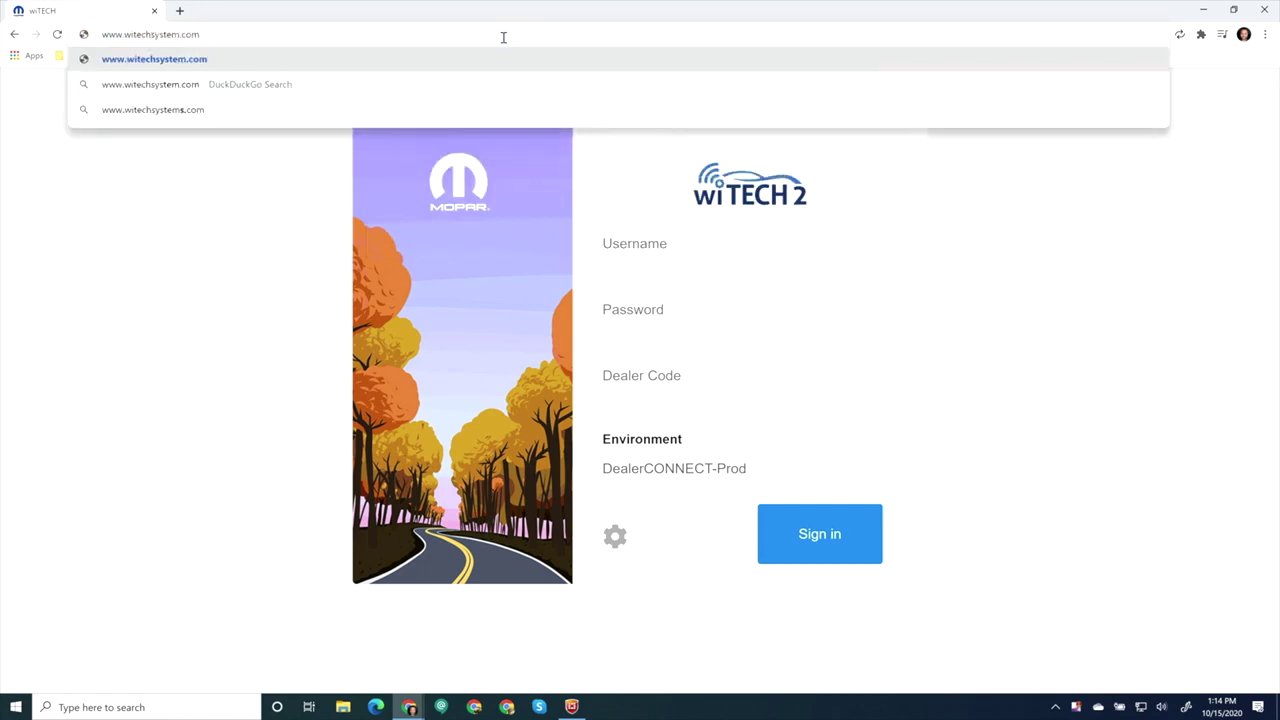
key(Return)
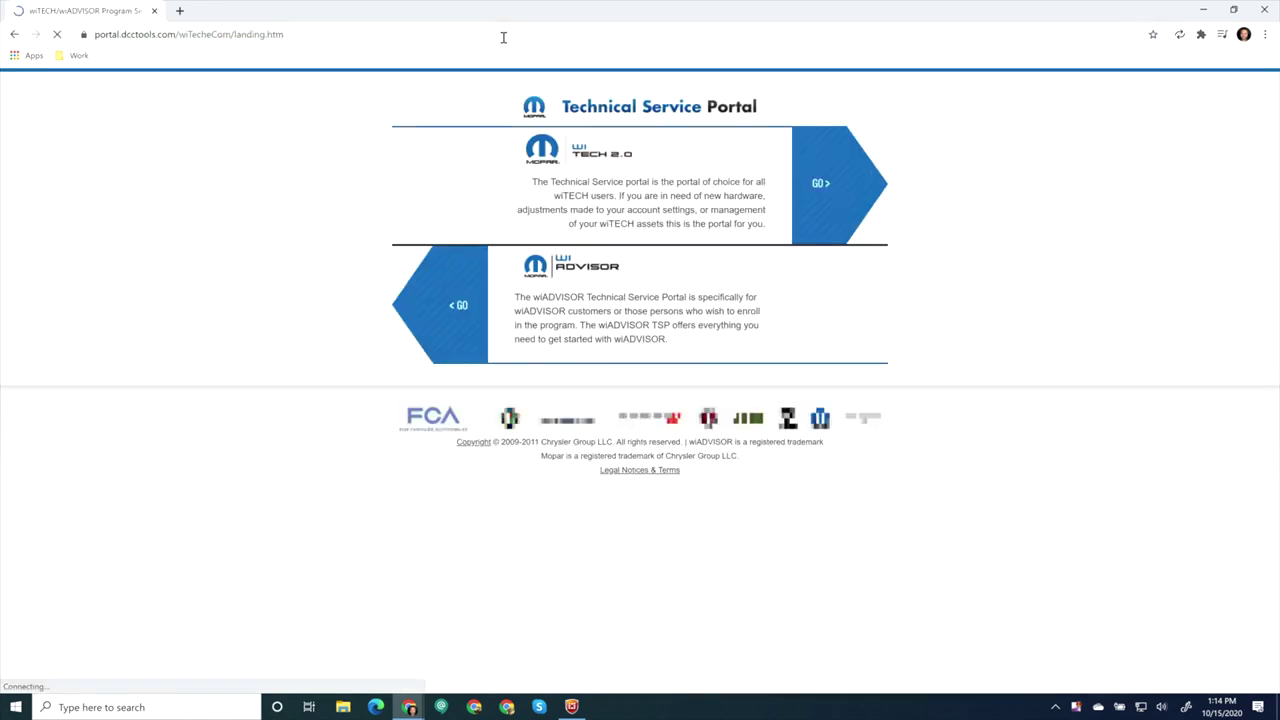
click(823, 172)
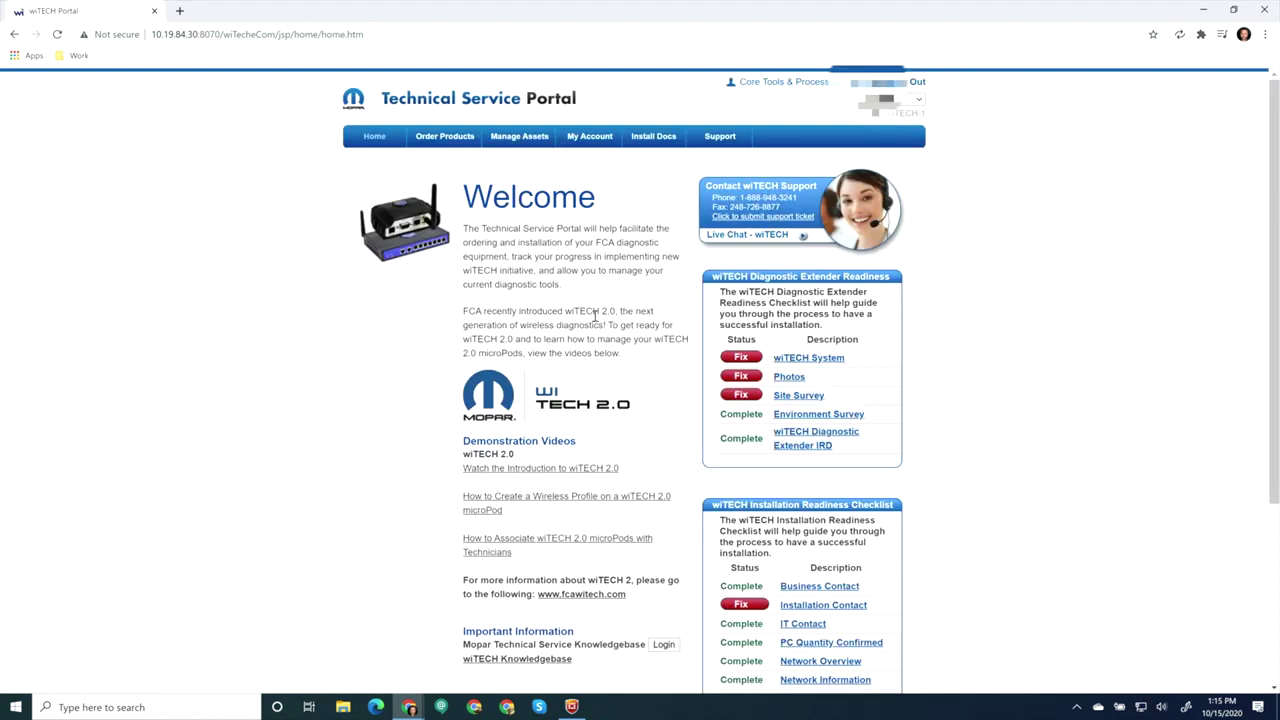
Open Manage Assets and scroll down to the MOPAR Diagnostic Pod at the list's end
mouse_move(522, 138)
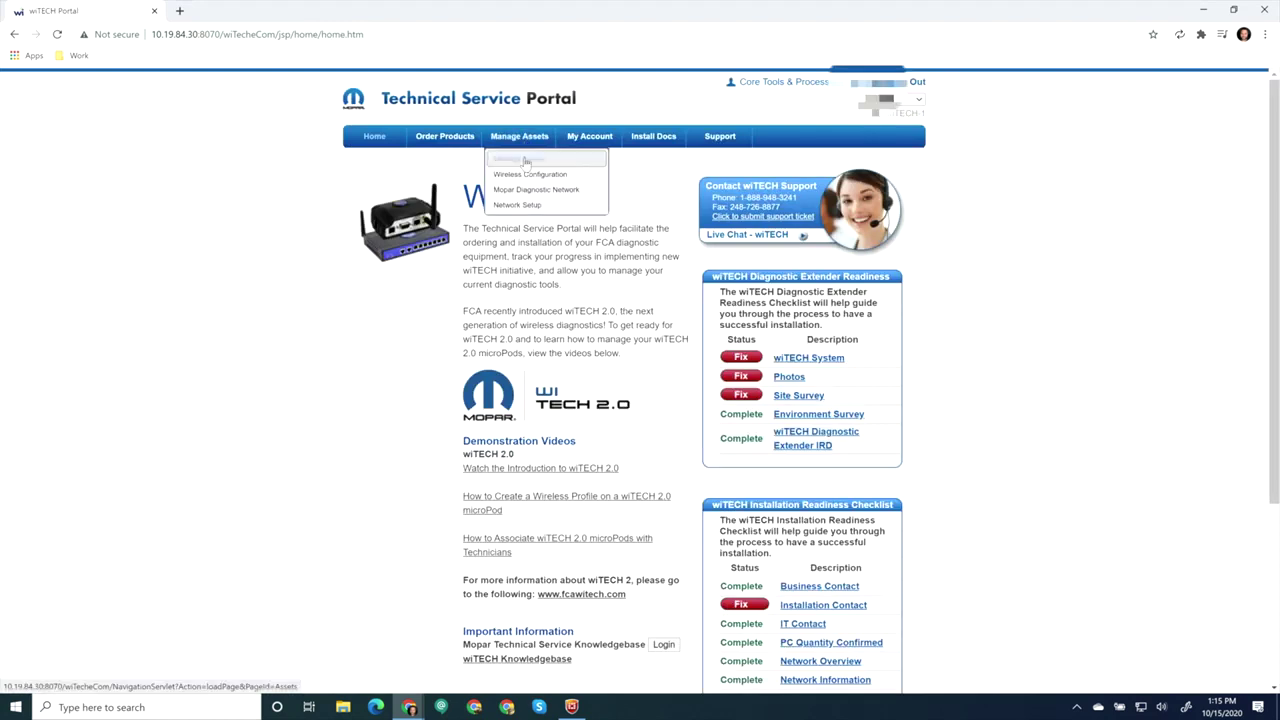
click(525, 162)
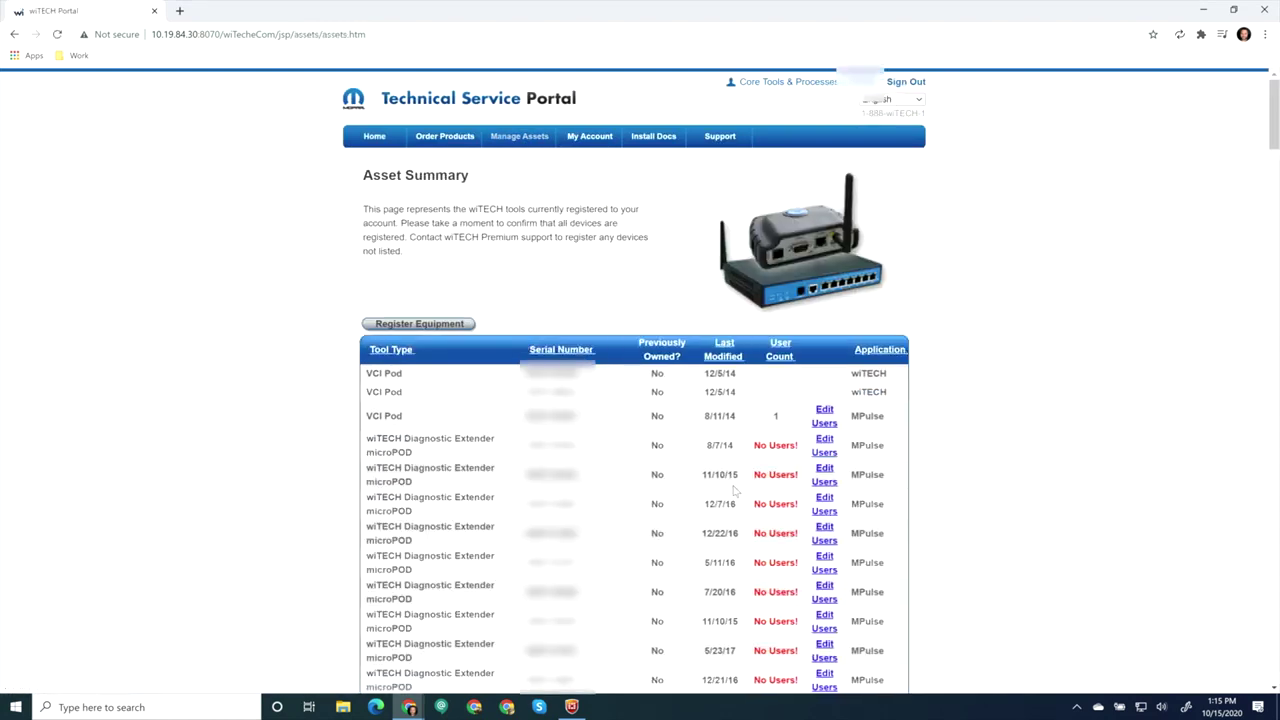
scroll(735, 490, down, 15)
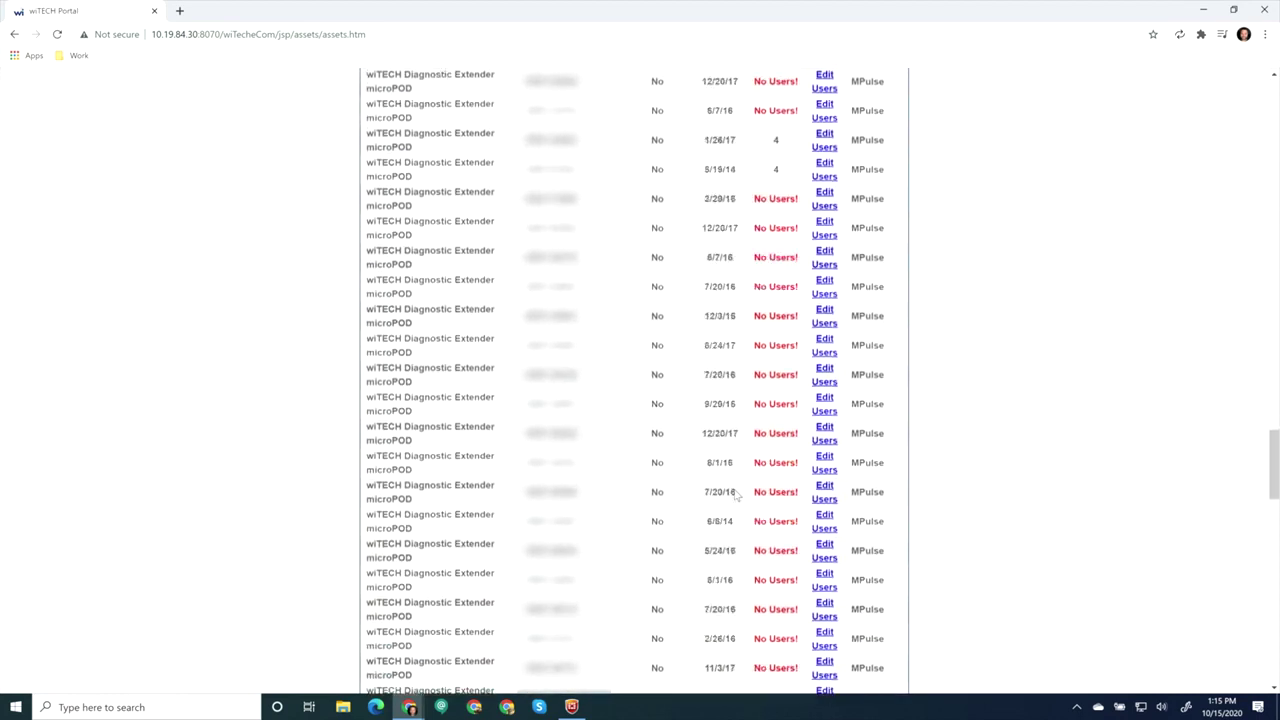
scroll(735, 494, down, 10)
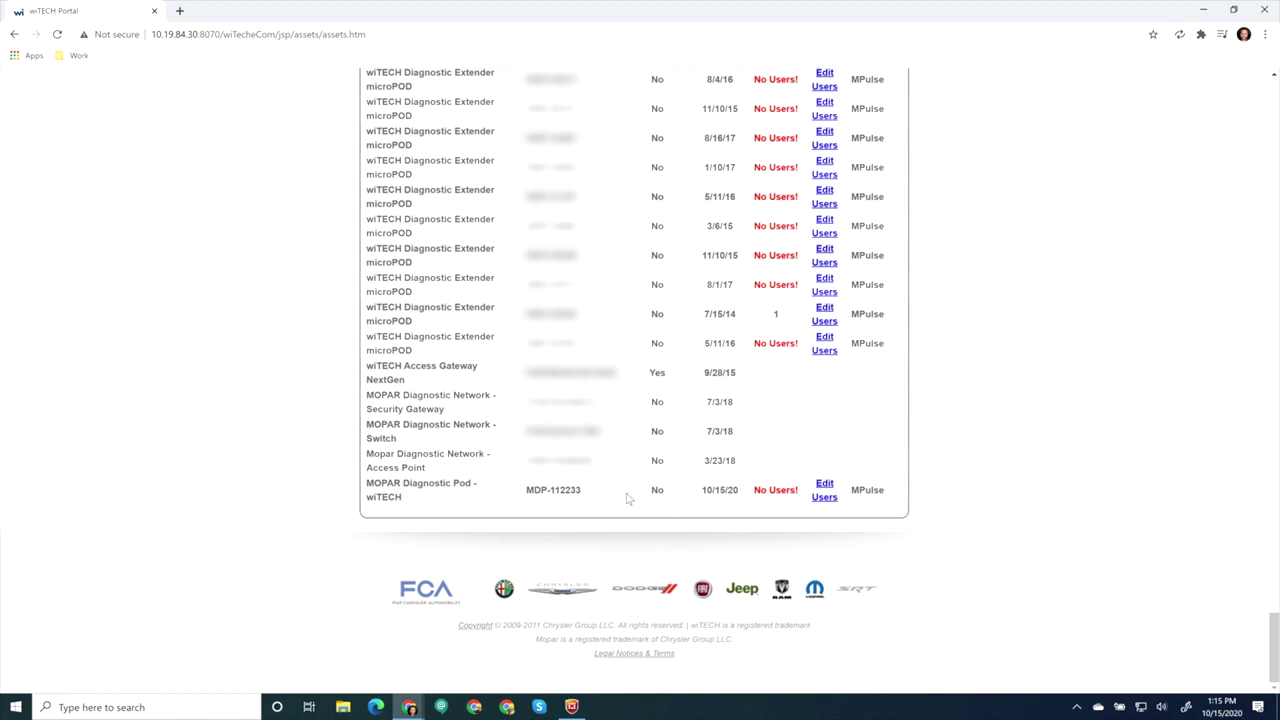
Map a service technician to the MOPAR Diagnostic Pod MDP-112233 through Edit Users
click(824, 490)
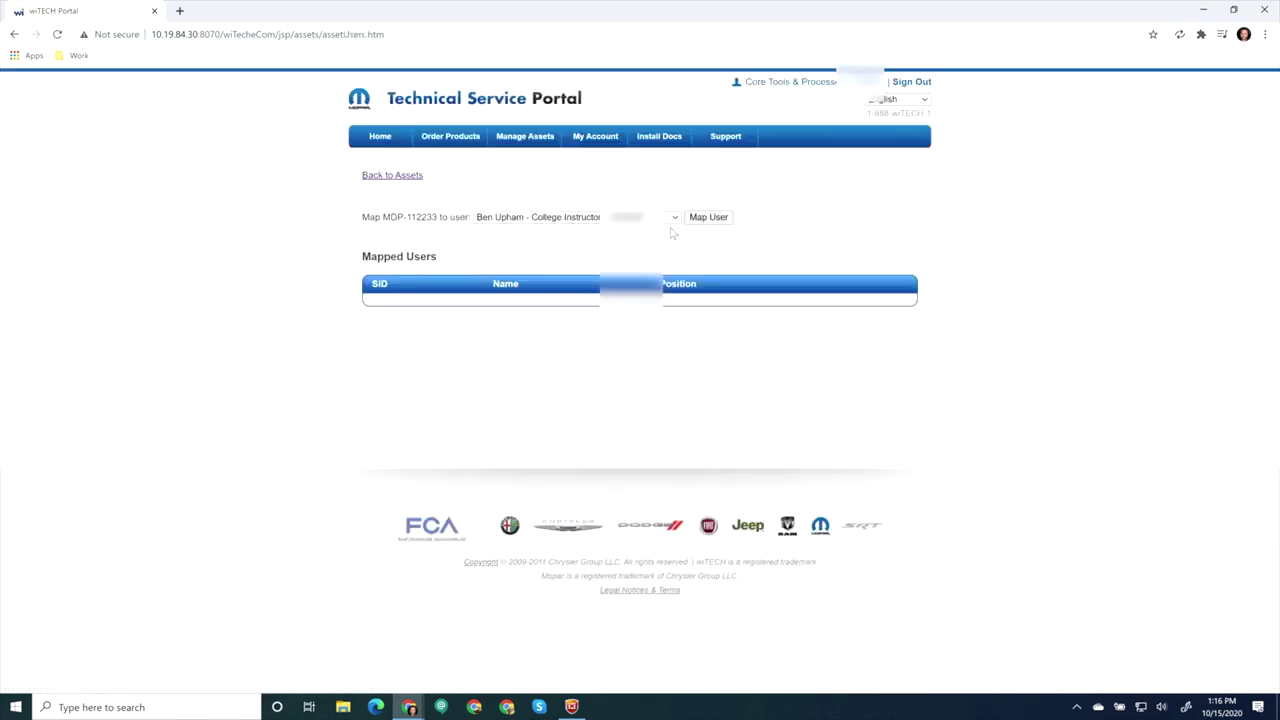
click(575, 217)
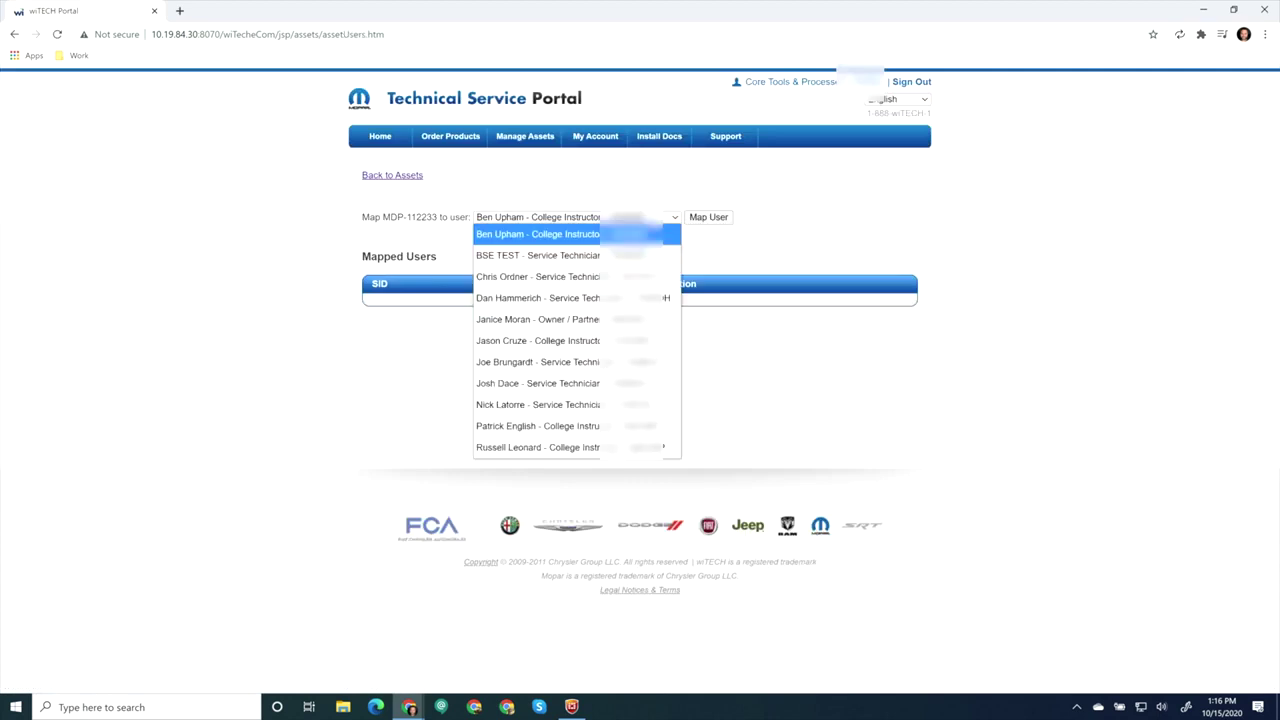
click(622, 279)
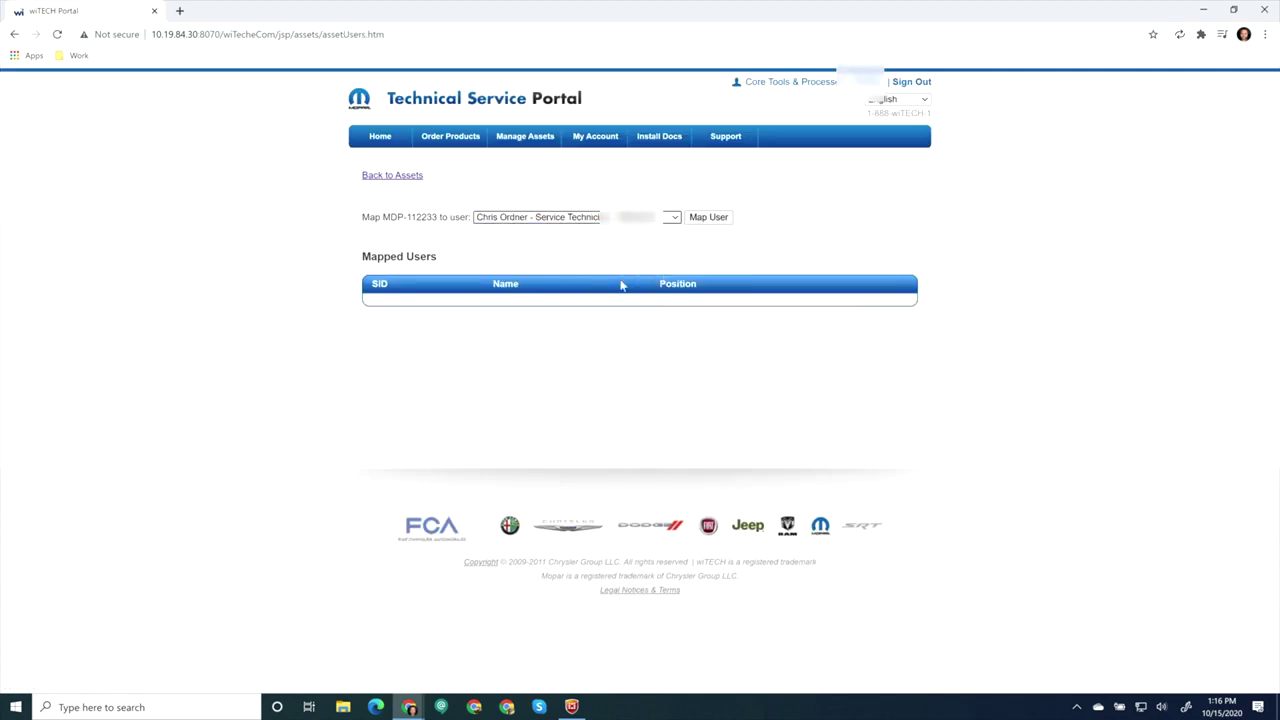
click(705, 219)
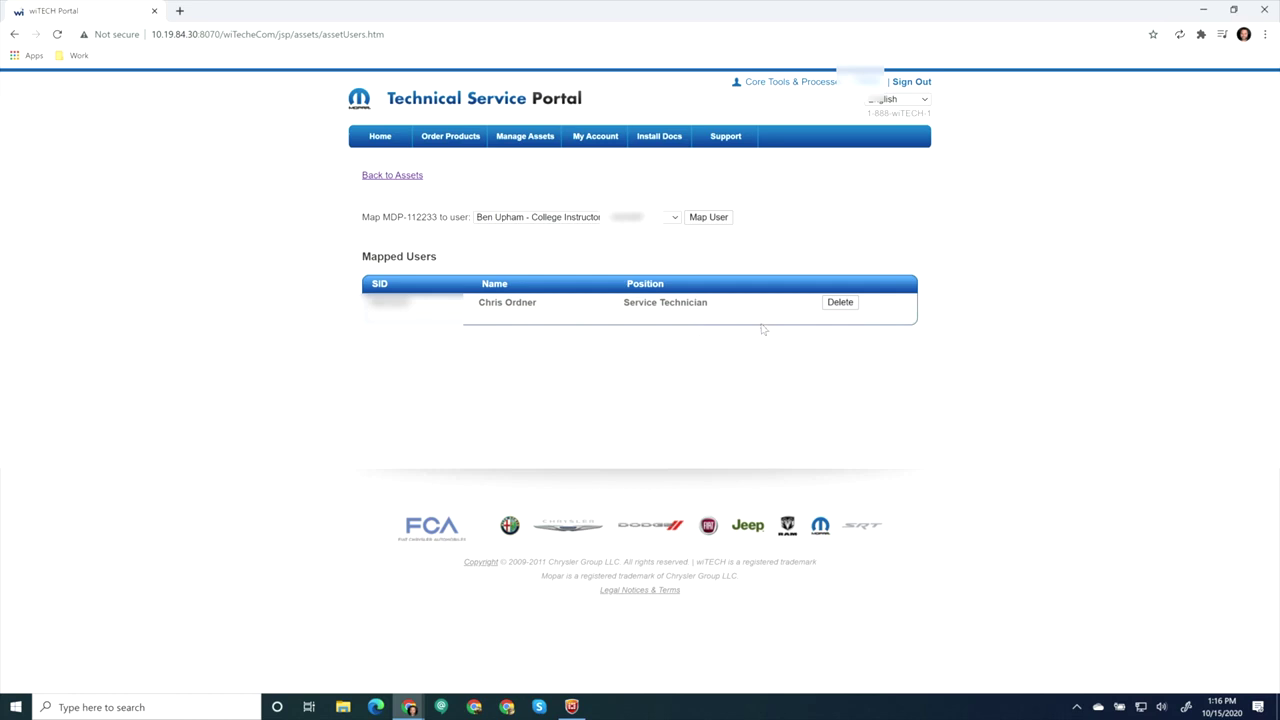
Return to the Asset Summary and check the pod now shows one user
click(400, 184)
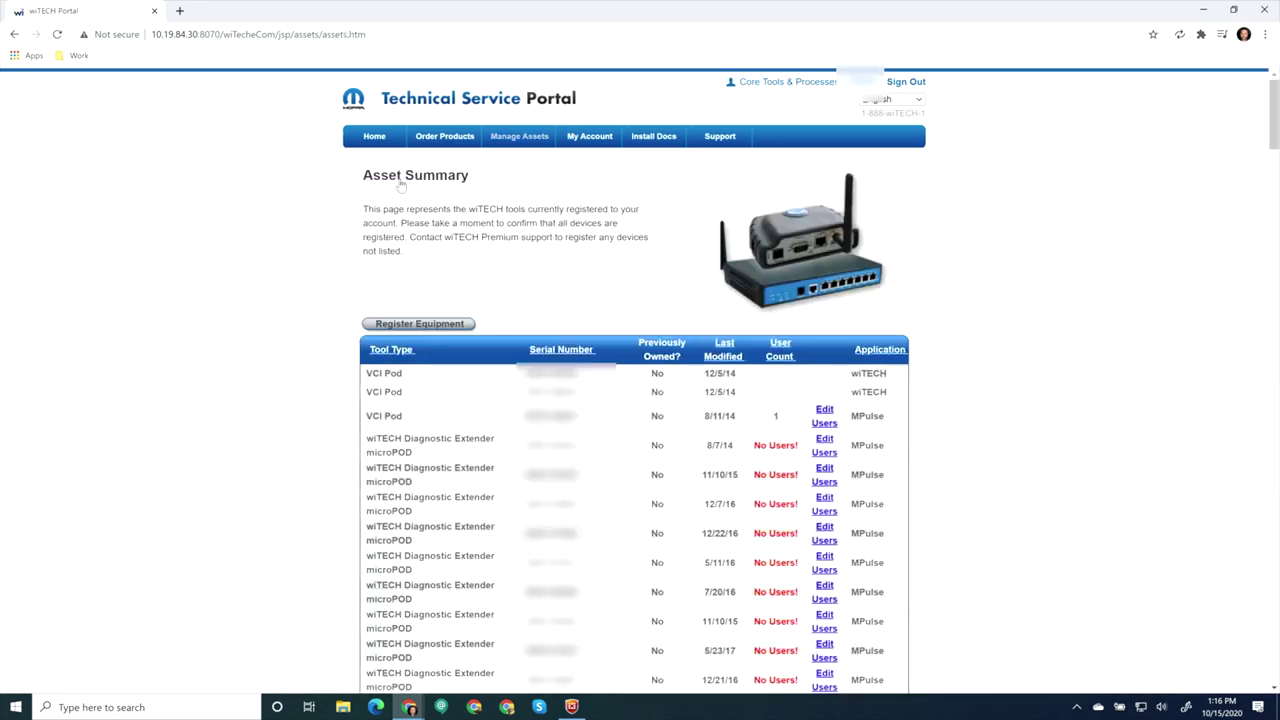
scroll(557, 330, down, 10)
scroll(558, 330, down, 5)
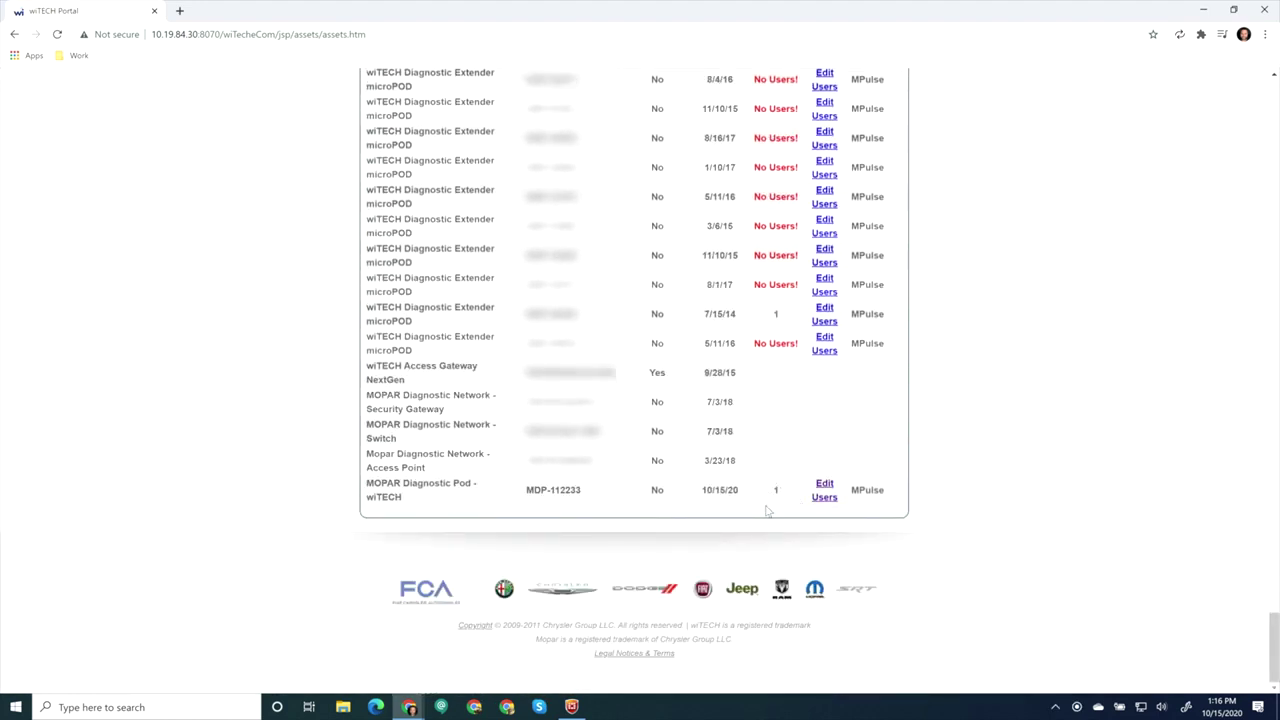
scroll(842, 296, up, 15)
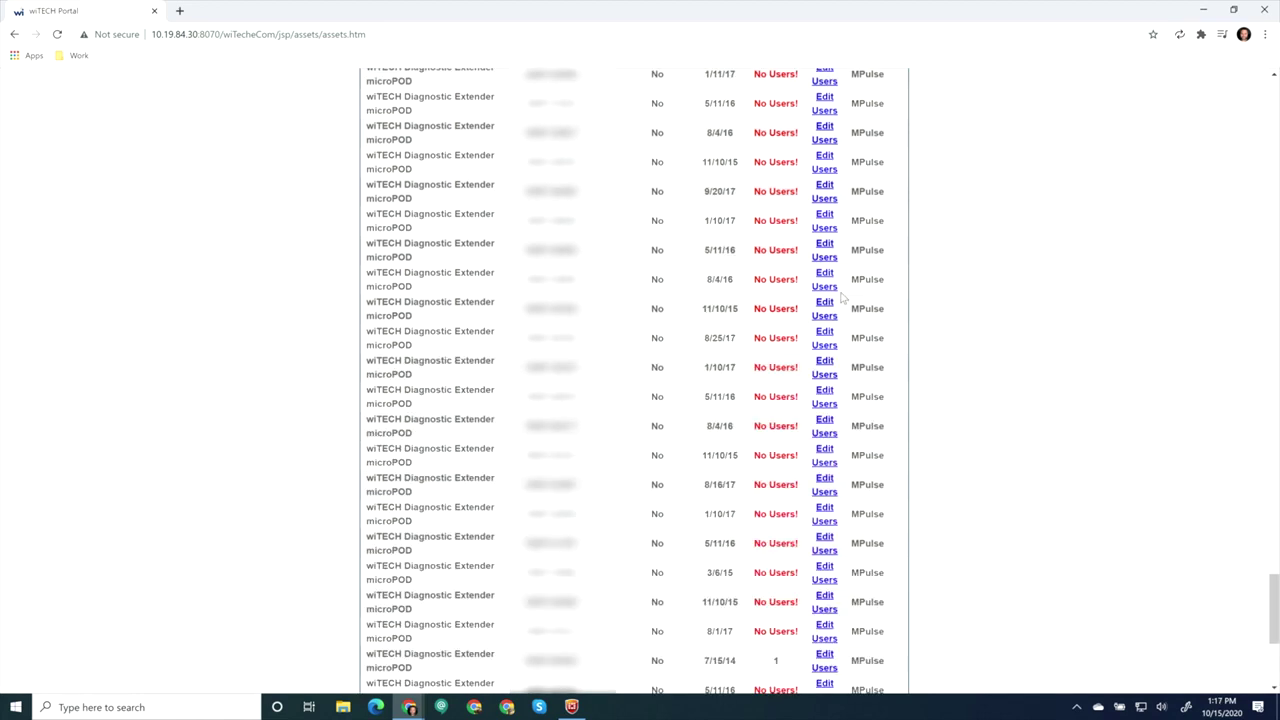
scroll(842, 296, up, 10)
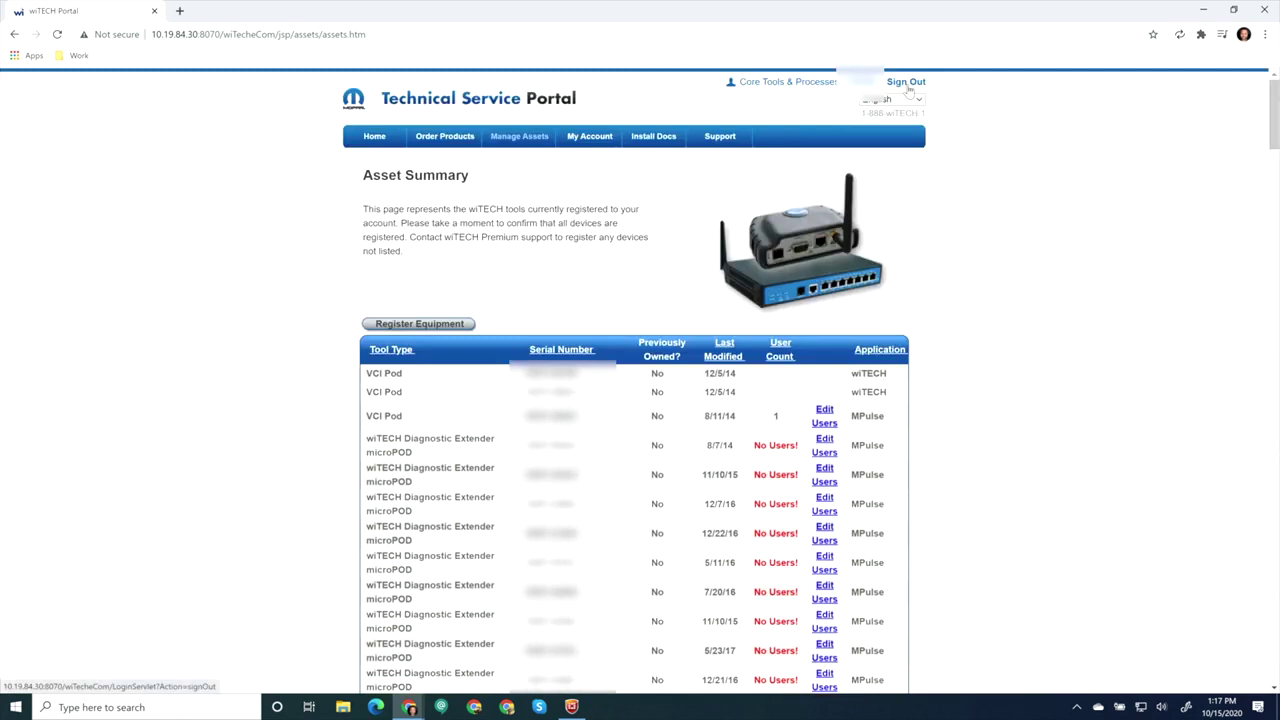
Sign out of the Technical Service Portal and open DealerCONNECT's SERVICE section
click(906, 84)
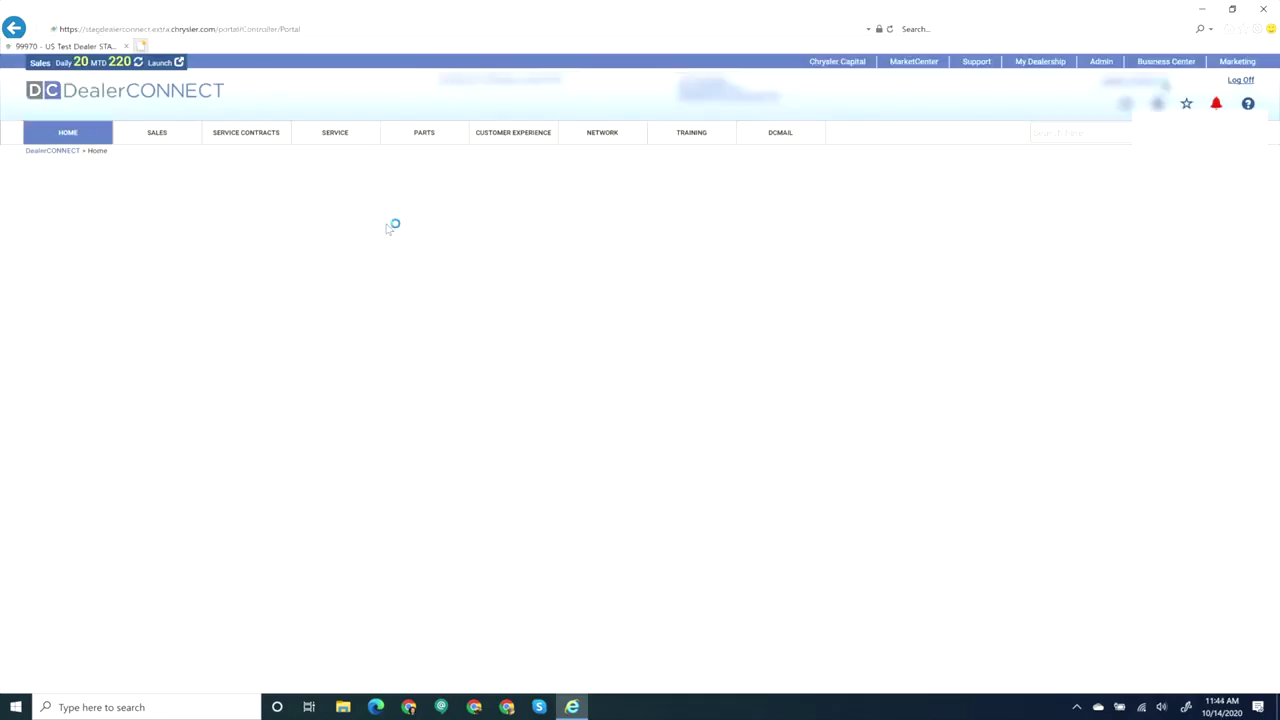
click(370, 140)
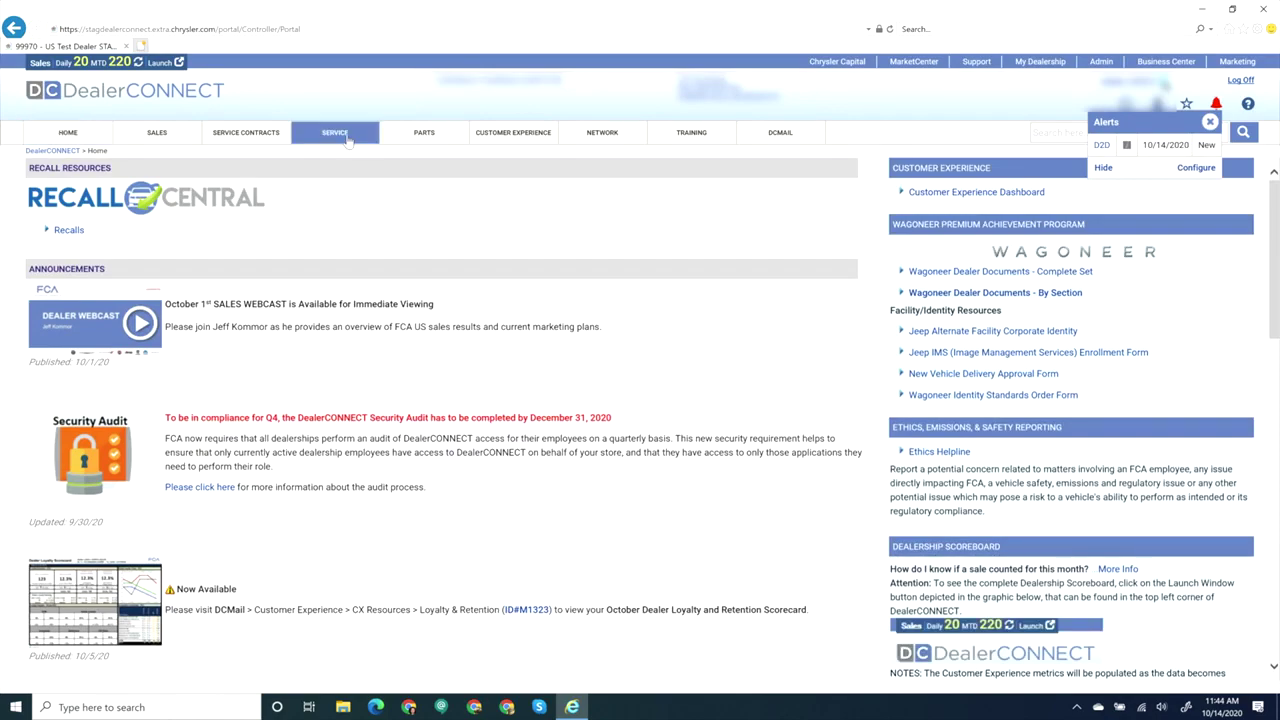
scroll(697, 528, down, 5)
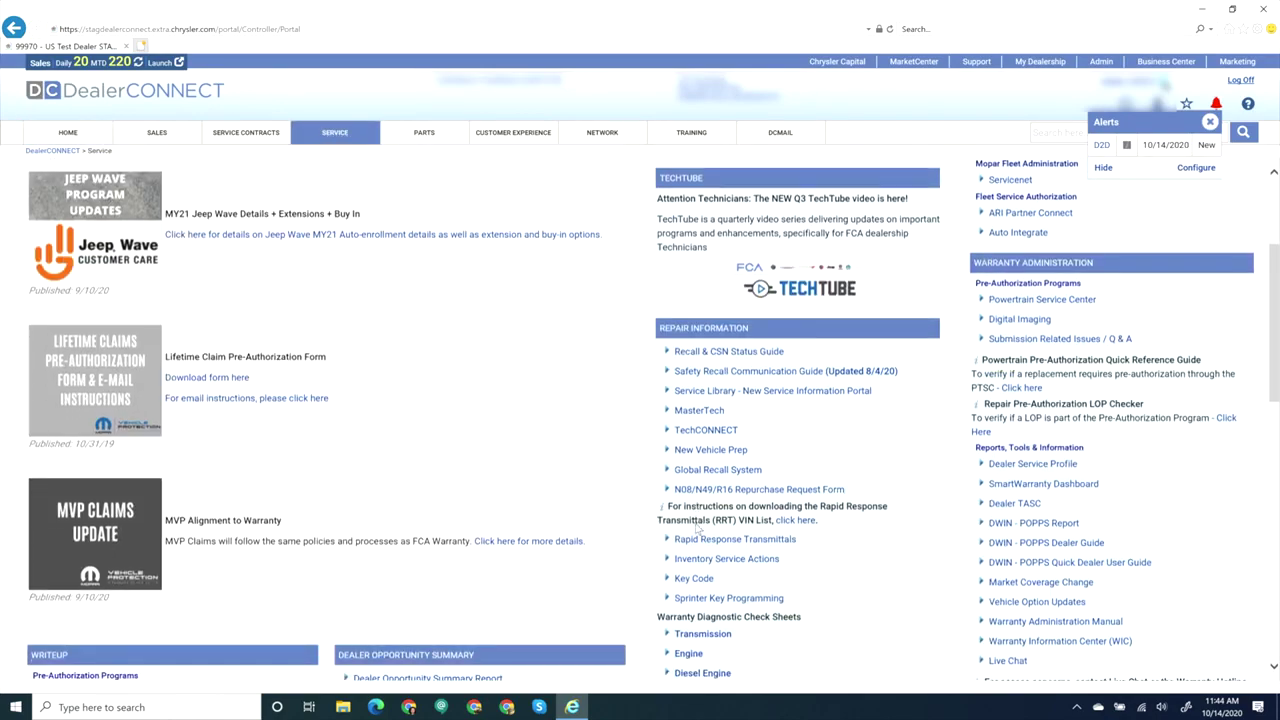
scroll(697, 528, down, 1)
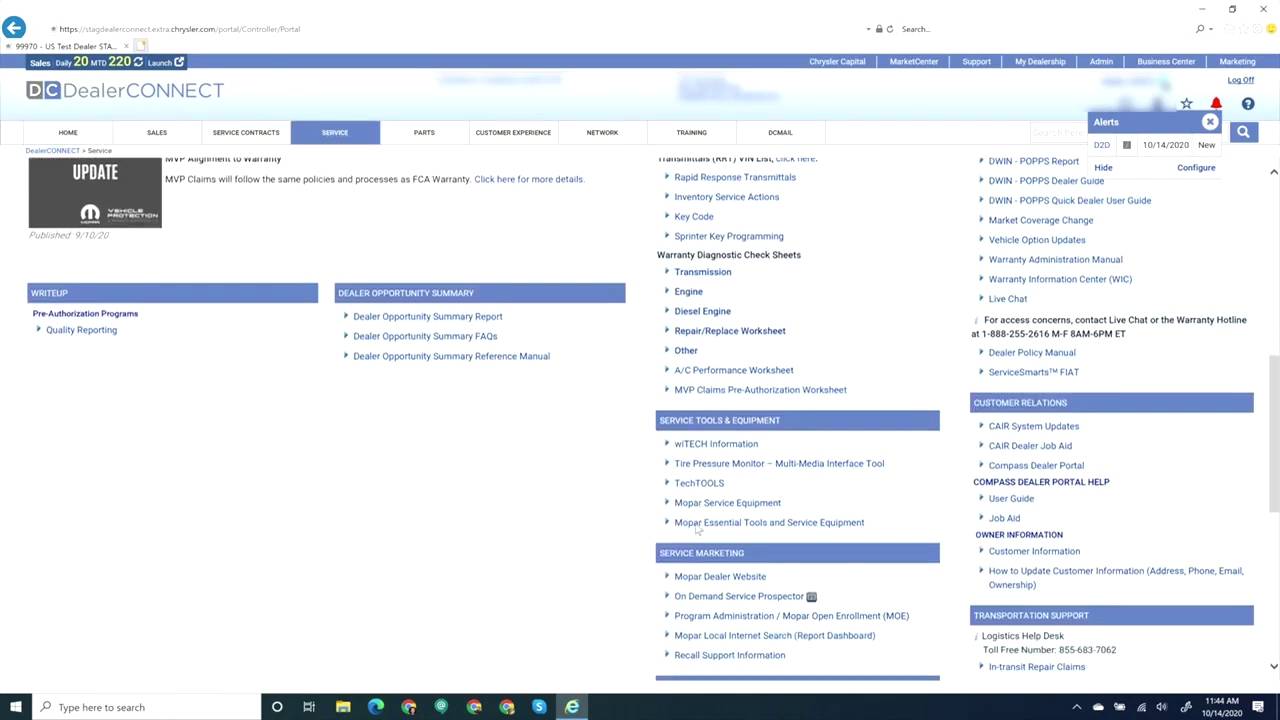
Open the wiTECH Information VCI Setup Utility page and download microPODSetupUtility.exe
click(714, 443)
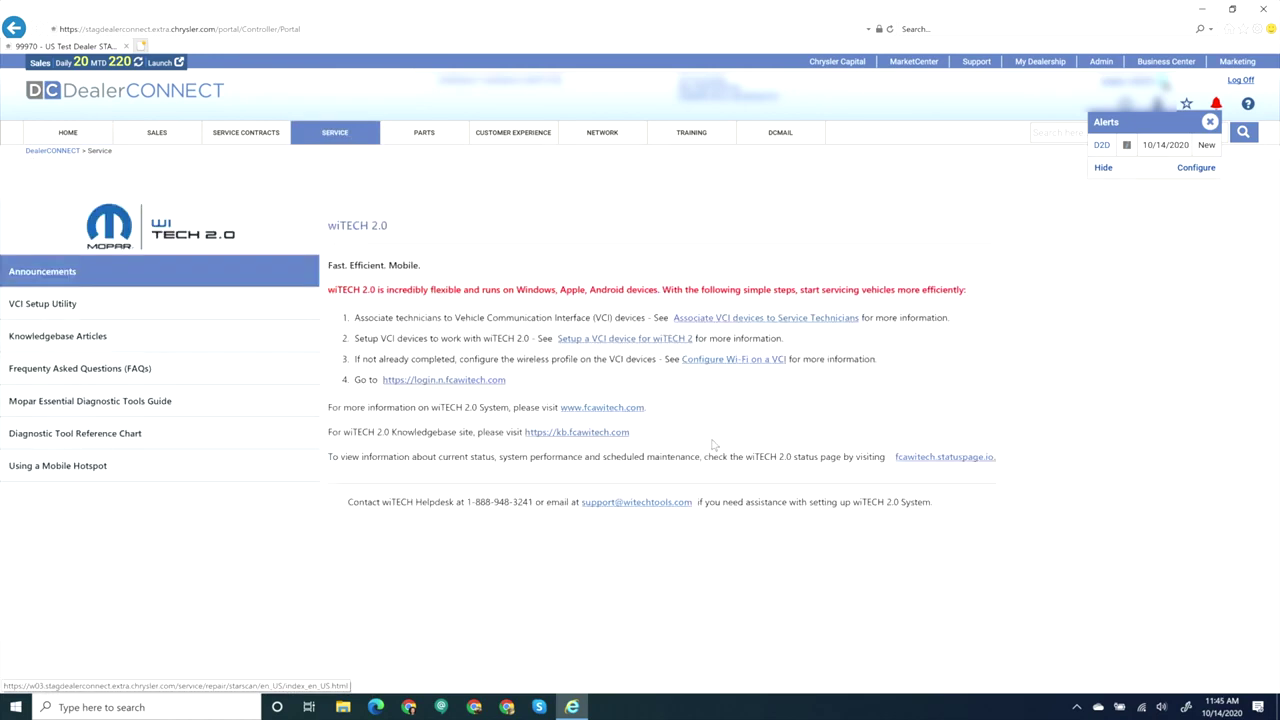
click(66, 310)
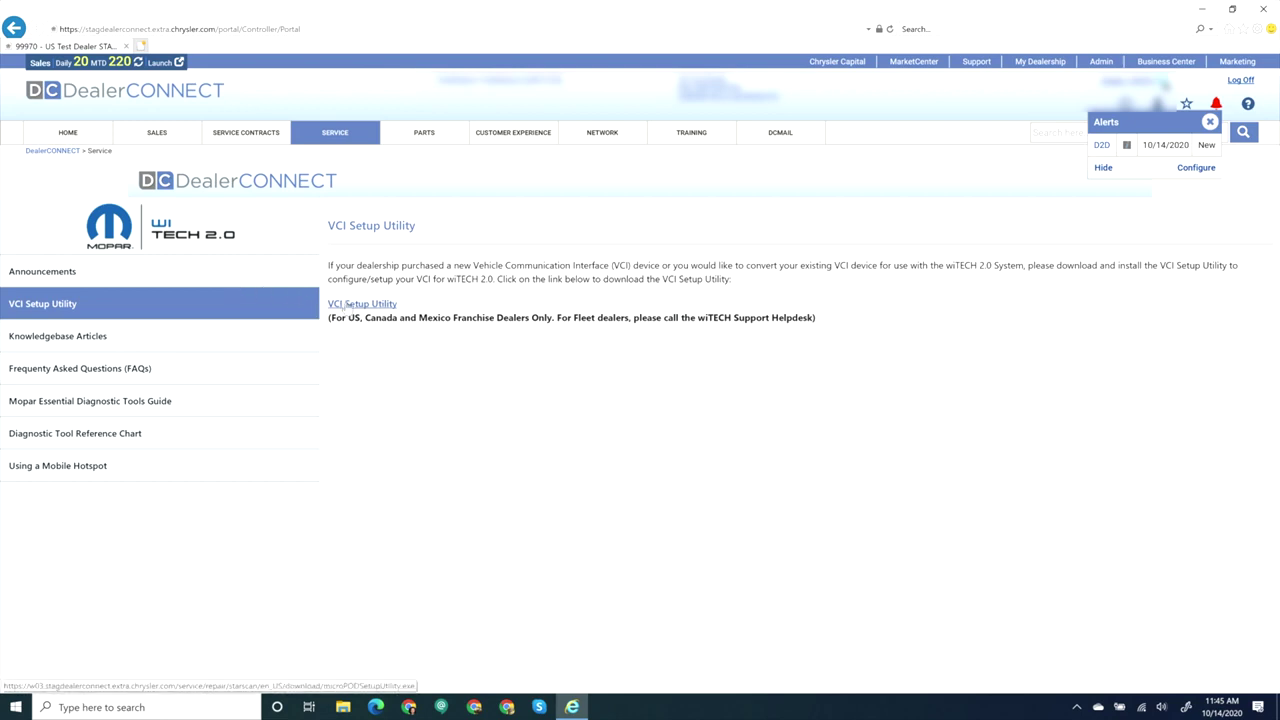
click(347, 305)
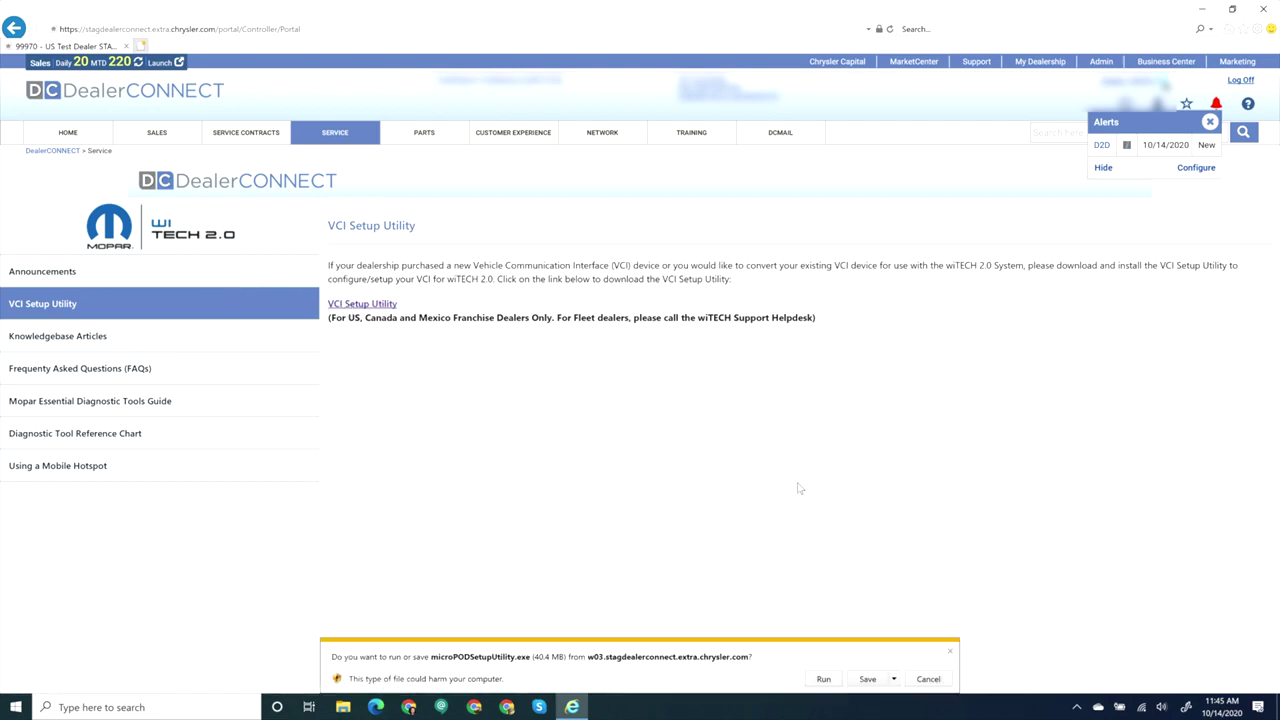
Run the downloaded setup and complete the wiTECH Driver x64 installation
click(824, 679)
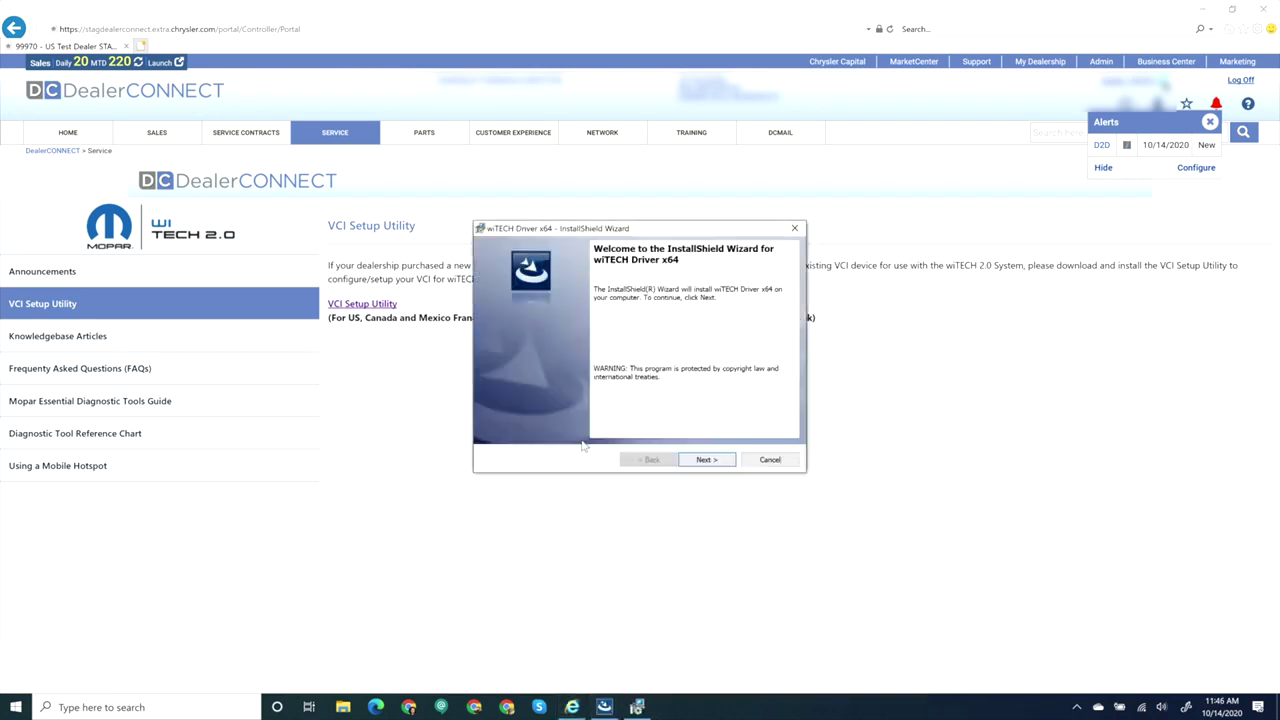
click(708, 460)
click(710, 461)
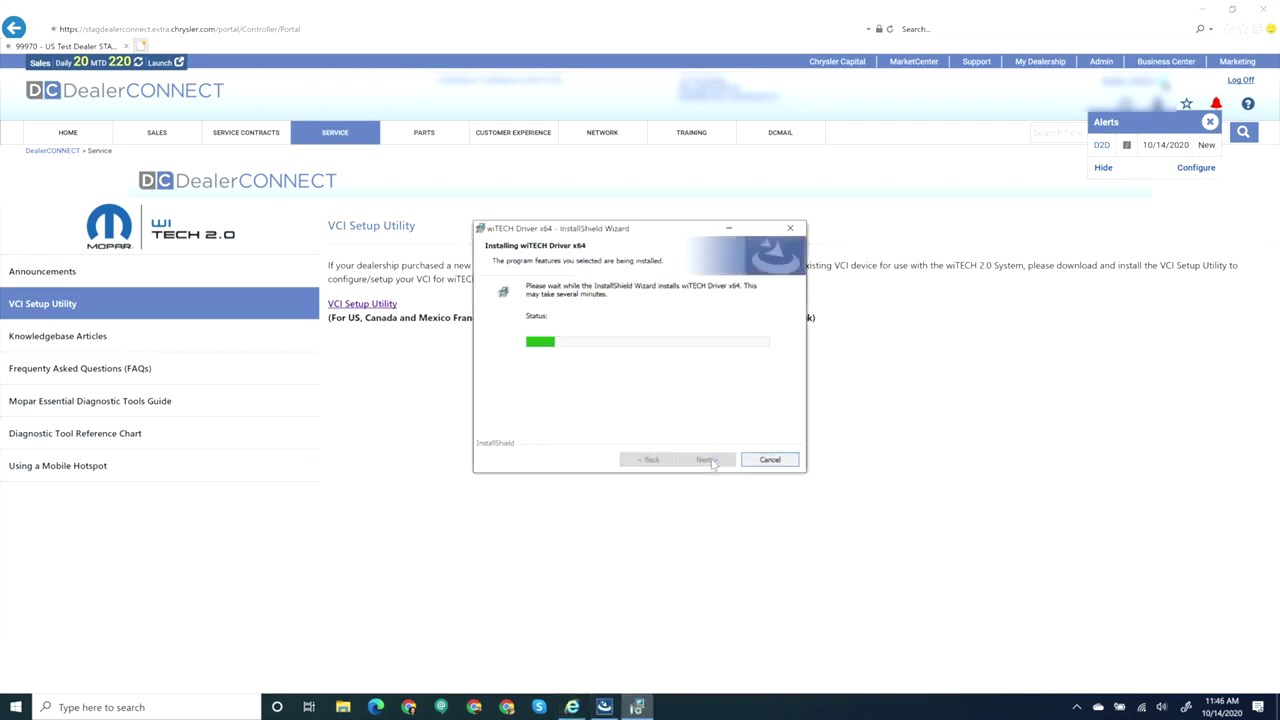
click(710, 461)
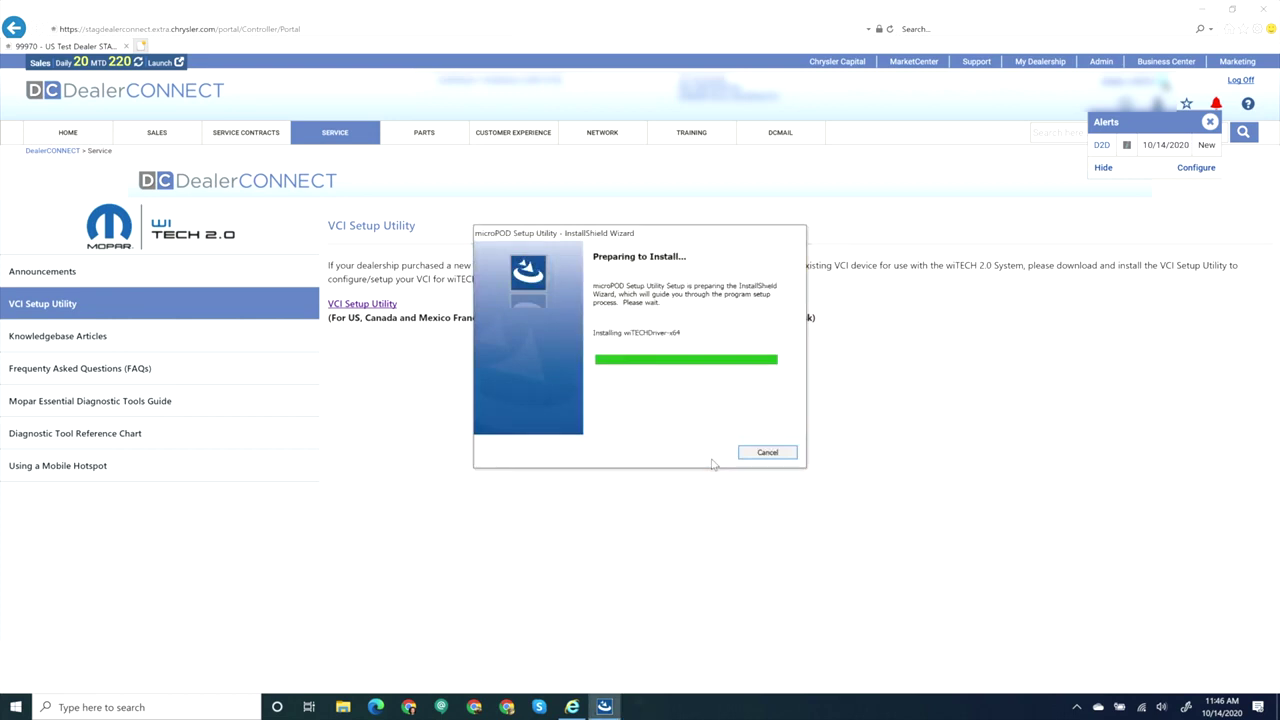
Install the microPOD Setup Utility, accepting its license agreement
click(708, 460)
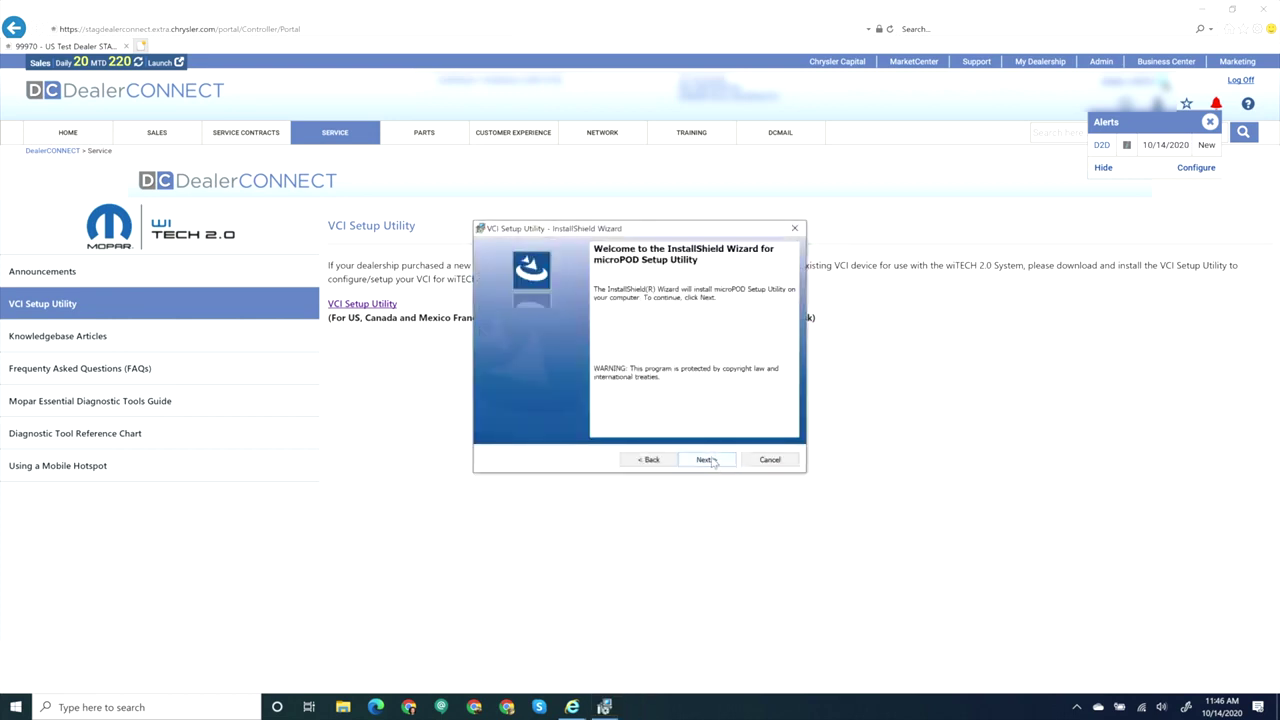
click(710, 460)
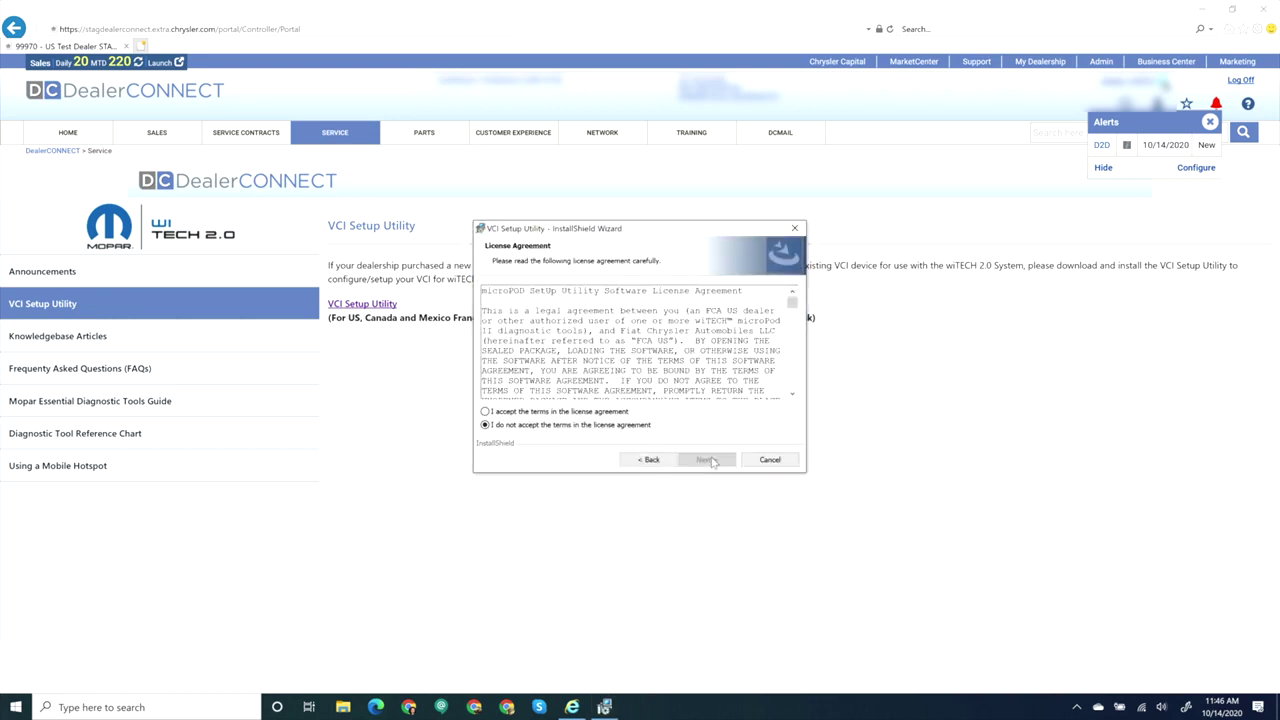
click(575, 415)
click(705, 460)
click(705, 460)
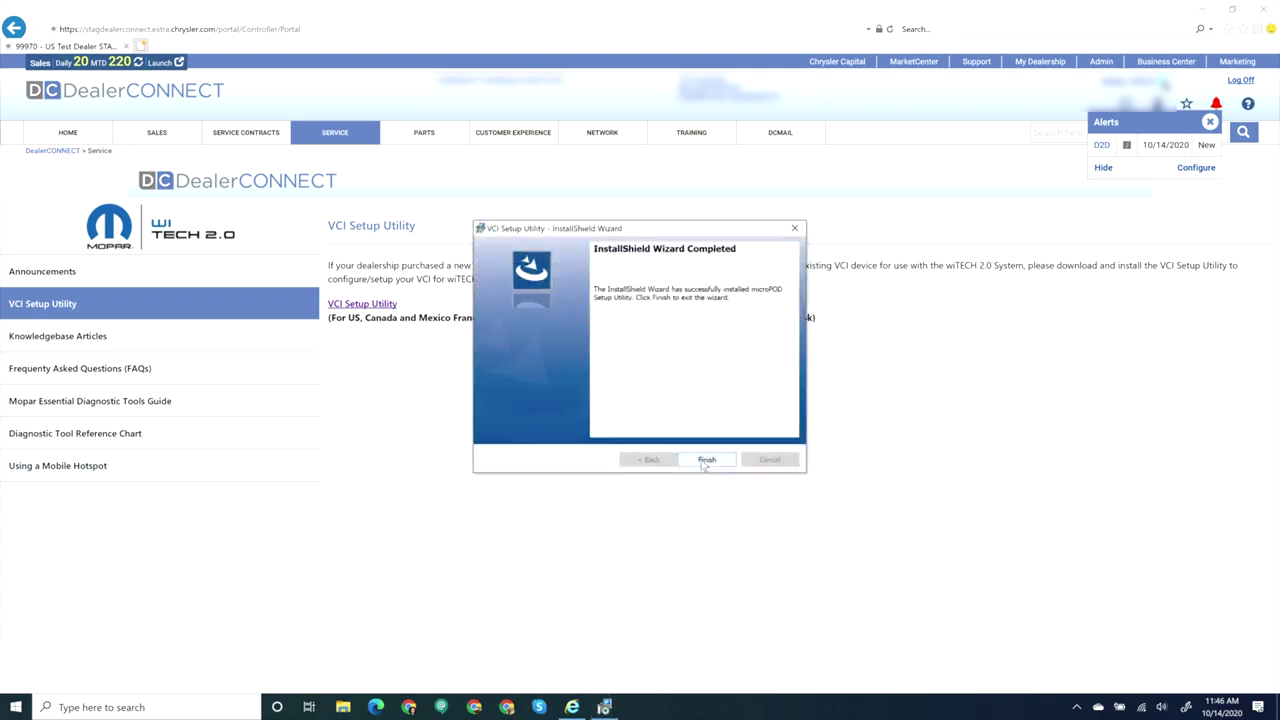
click(705, 460)
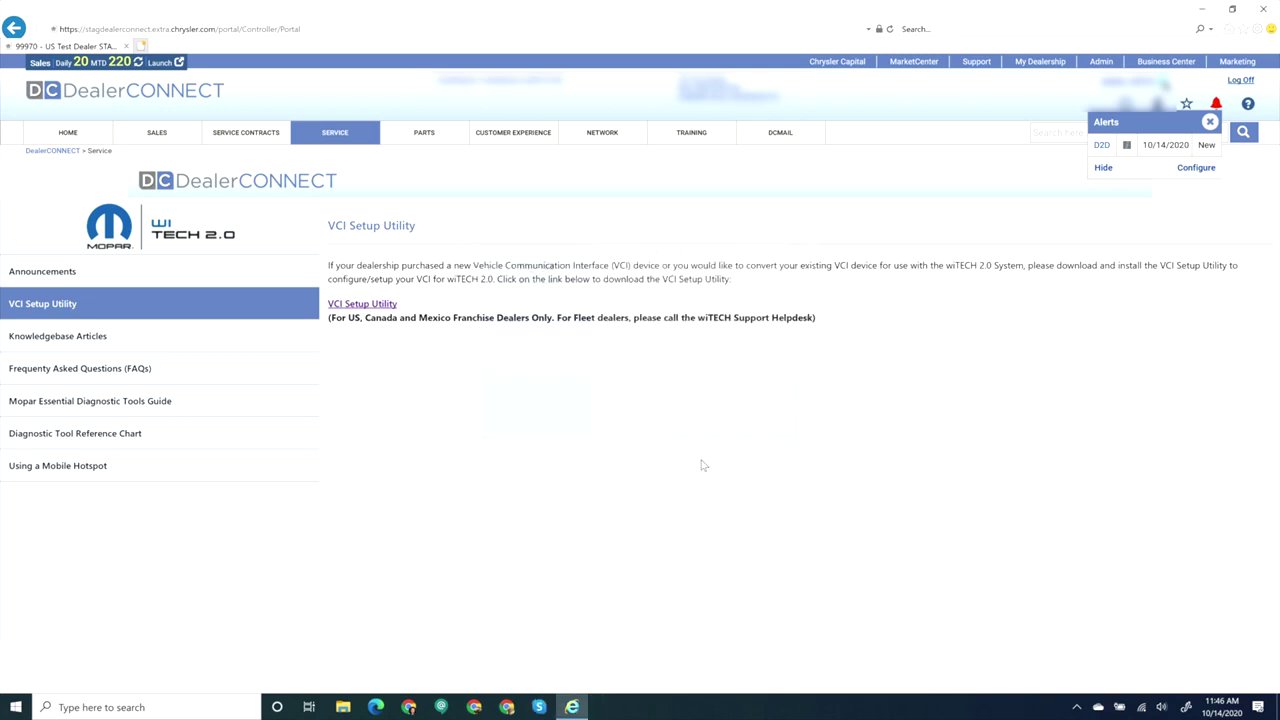
Close the DealerCONNECT browser window to reveal the Windows desktop
click(1263, 9)
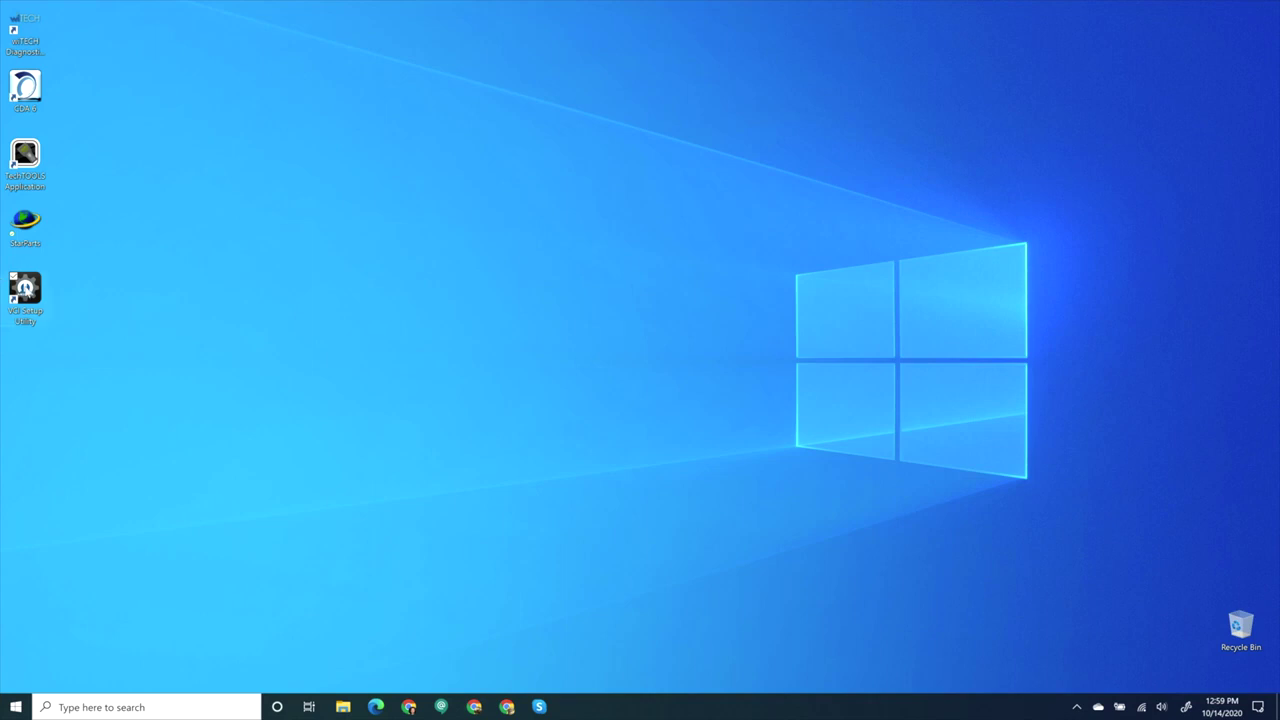
Launch VCI Setup Utility, choose wiTECH 2.0, and configure the USB-connected VCI MP3-000113
double_click(26, 290)
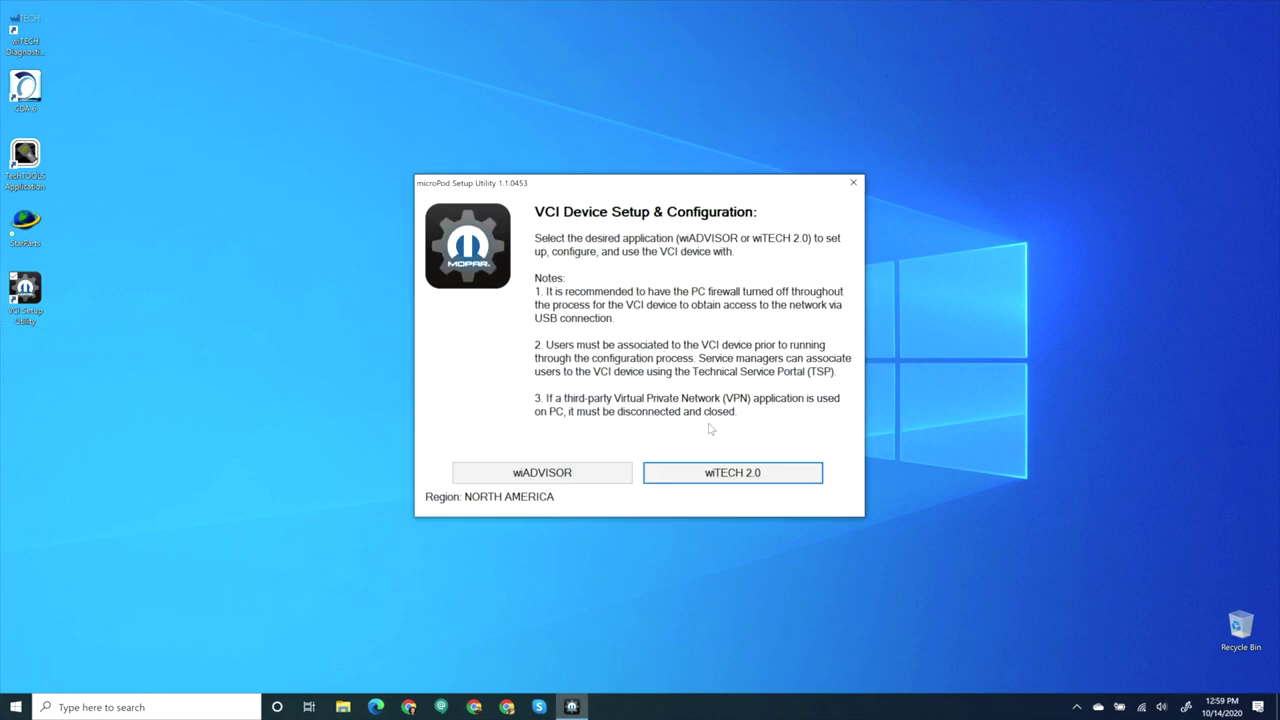
click(729, 477)
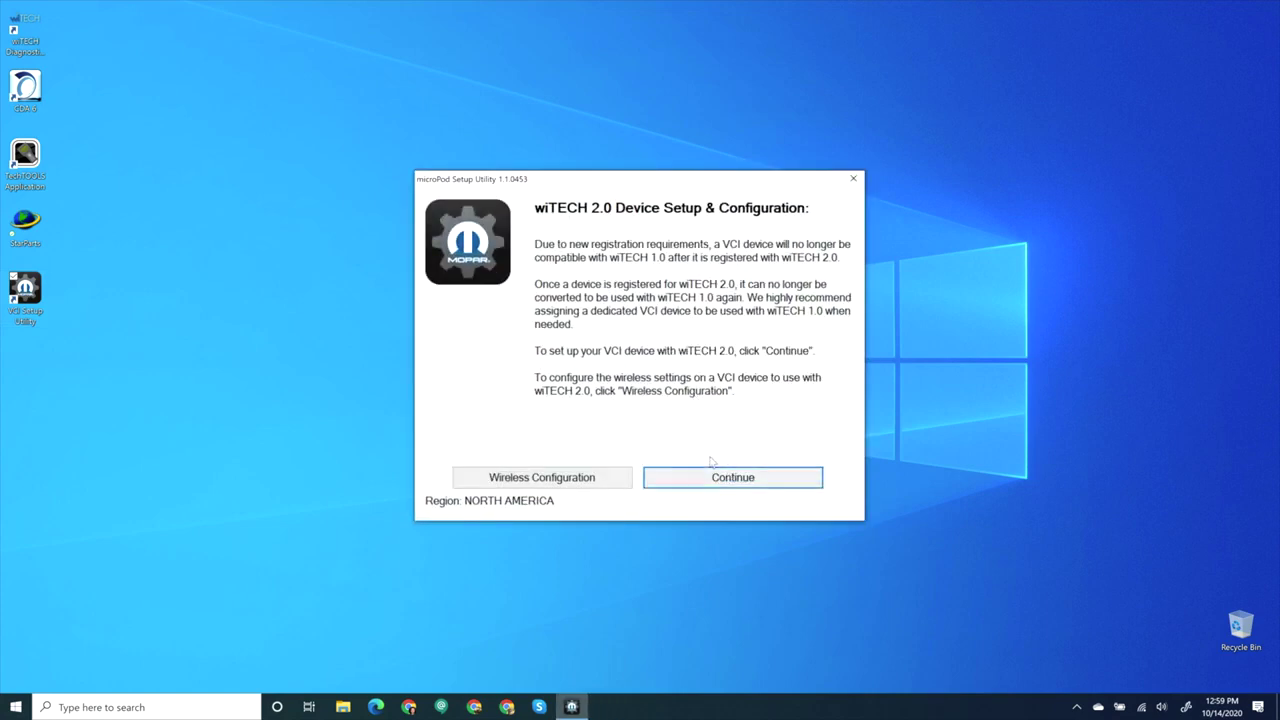
click(717, 479)
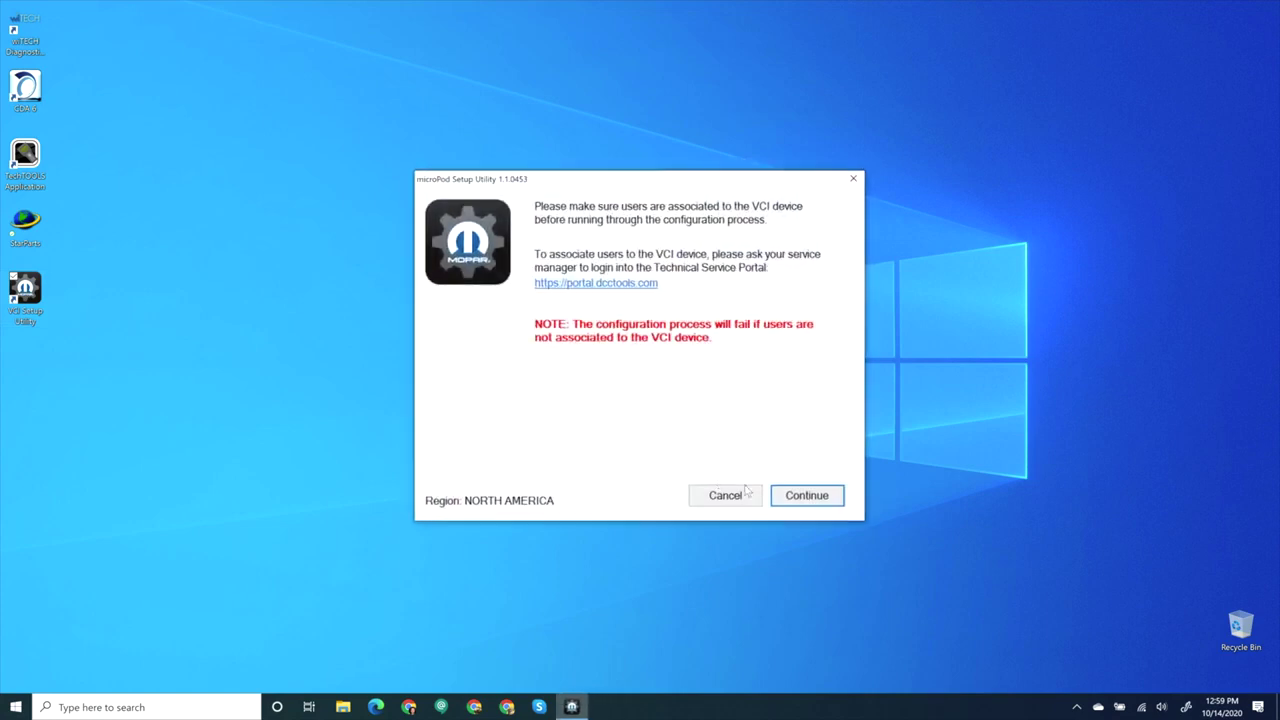
click(795, 493)
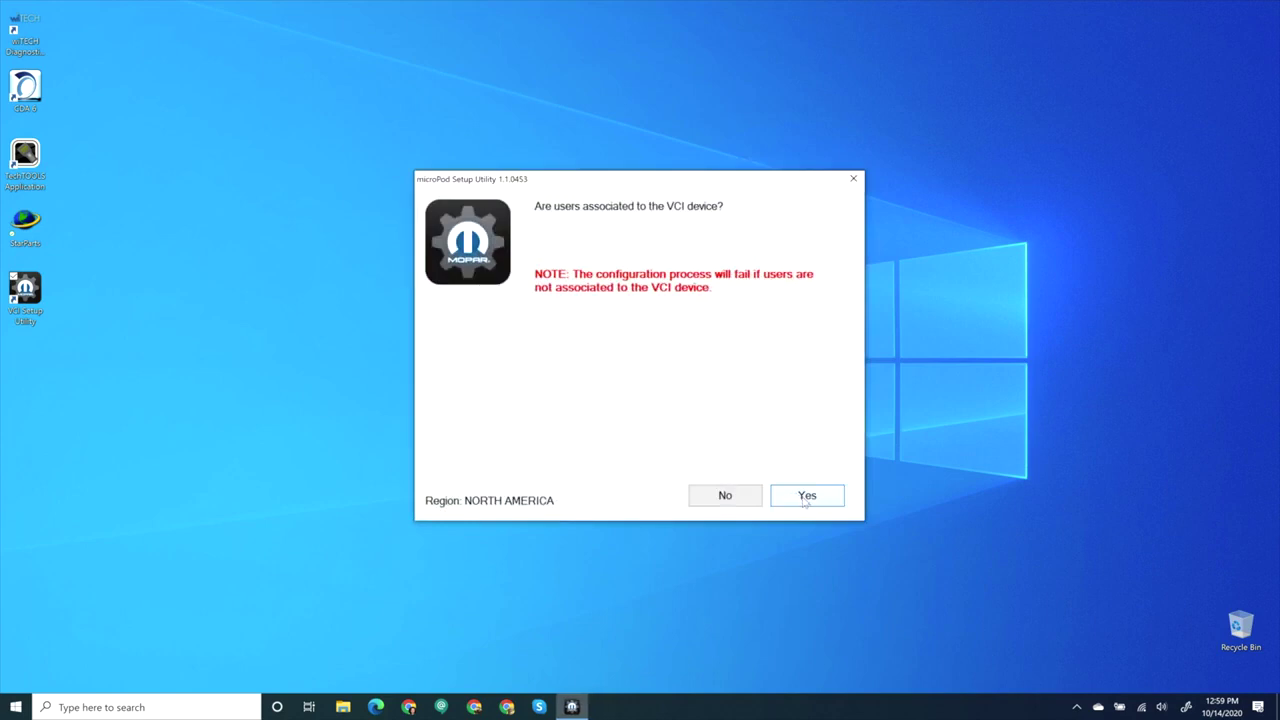
click(805, 504)
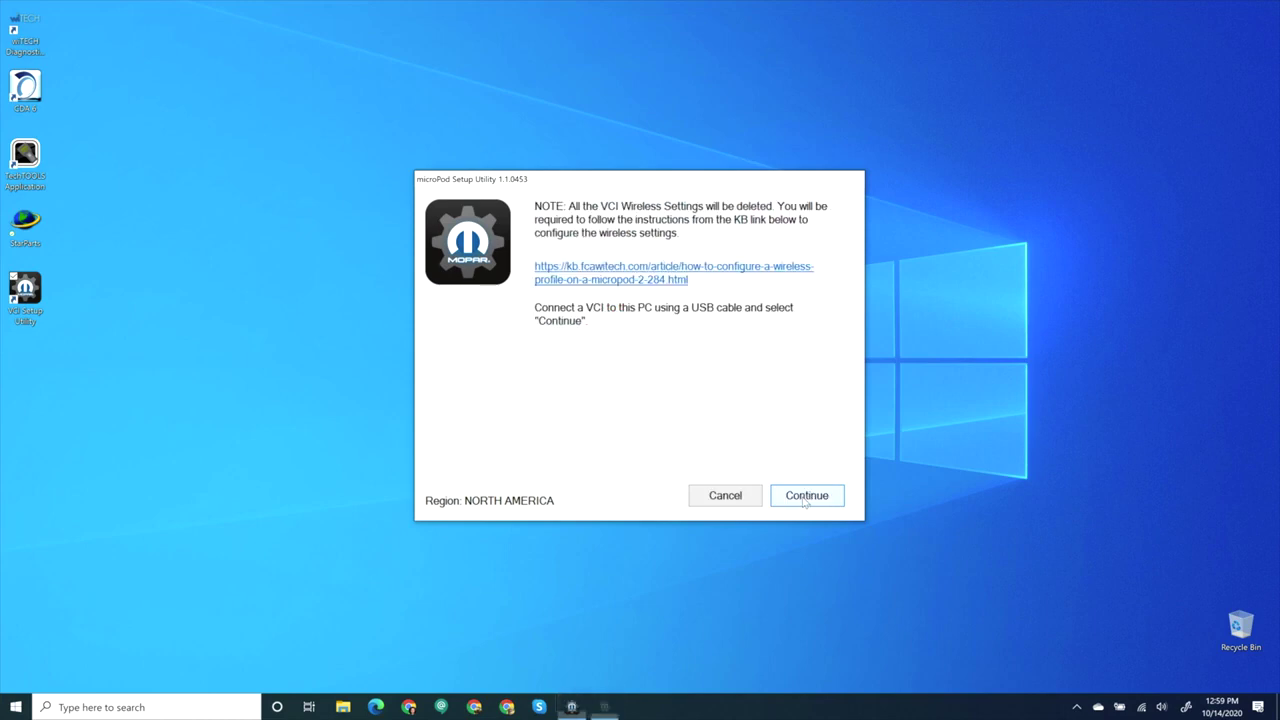
click(805, 503)
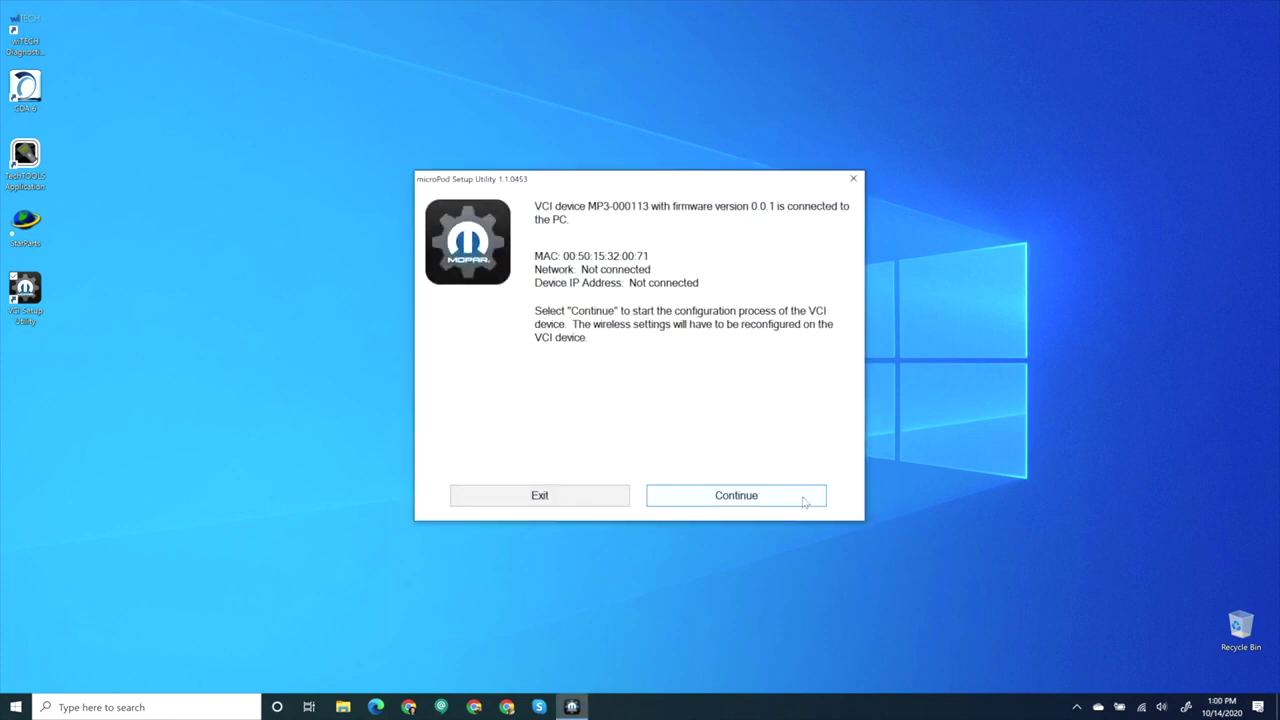
click(804, 502)
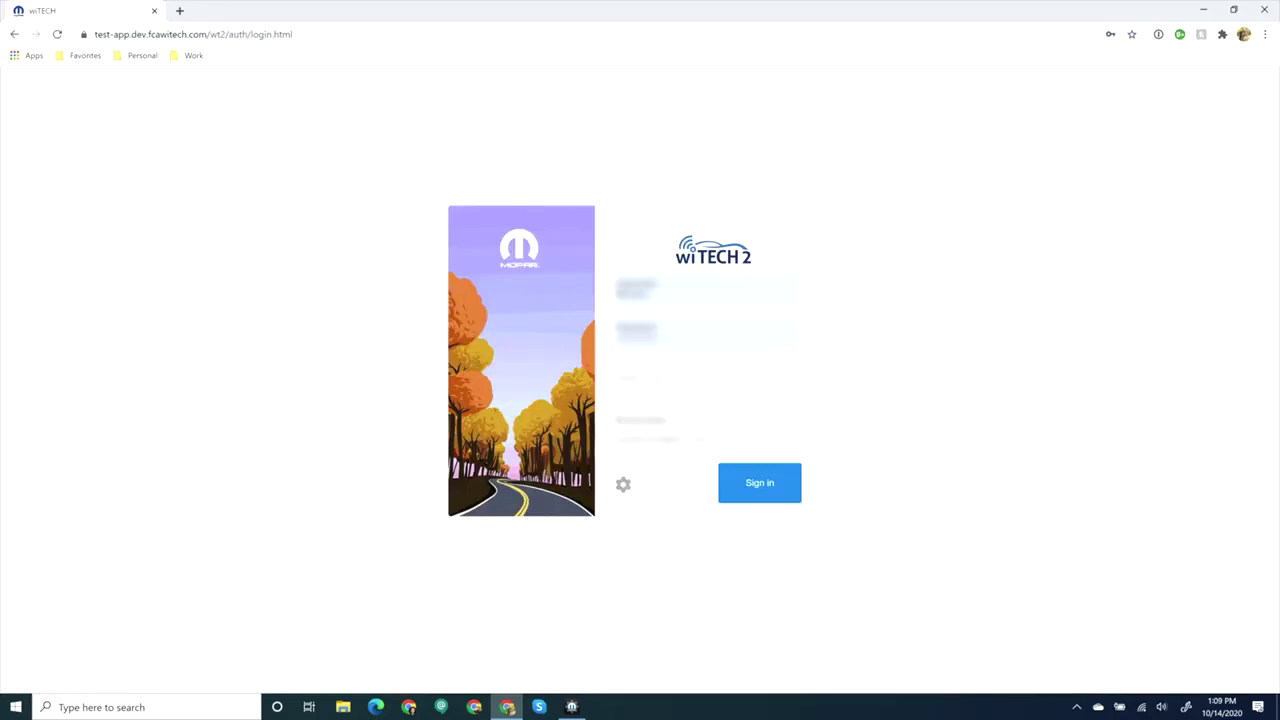
Sign in to wiTECH 2 and open the Device Update Available details for MP3-000113
click(760, 482)
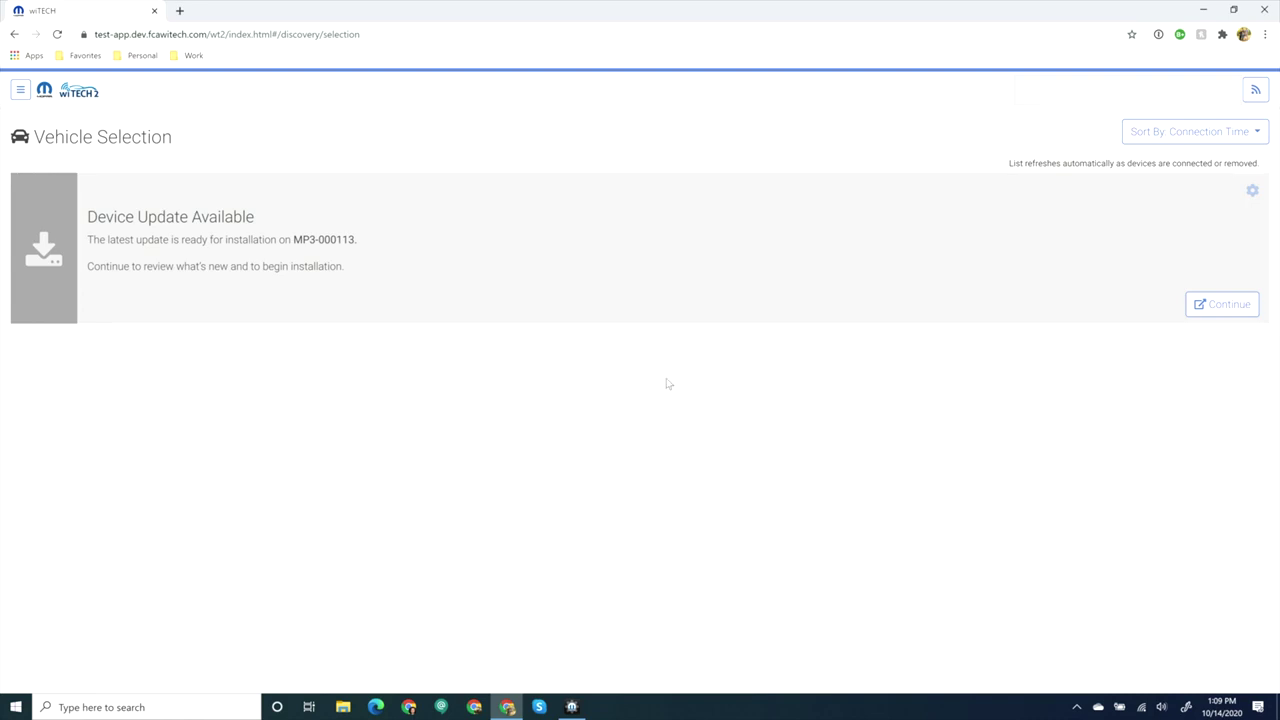
click(1207, 309)
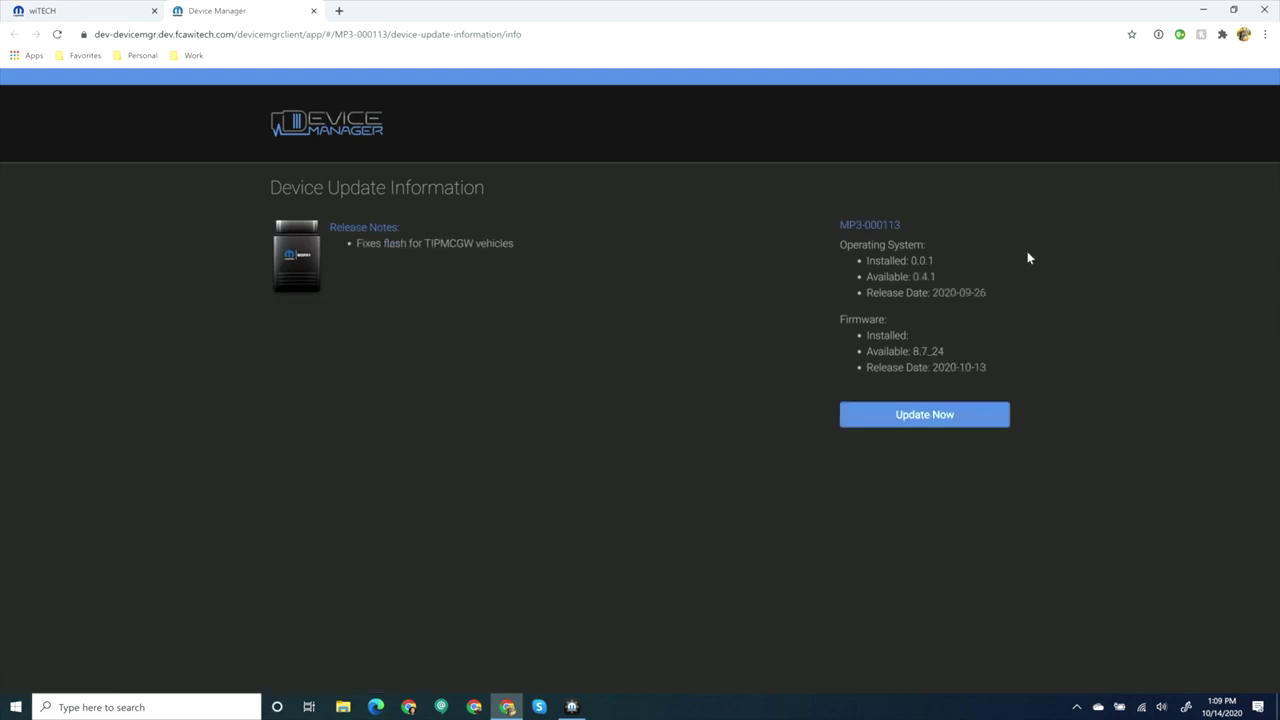
Update the VCI to OS 0.4.1 and firmware 8.7_24, then acknowledge completion
click(952, 418)
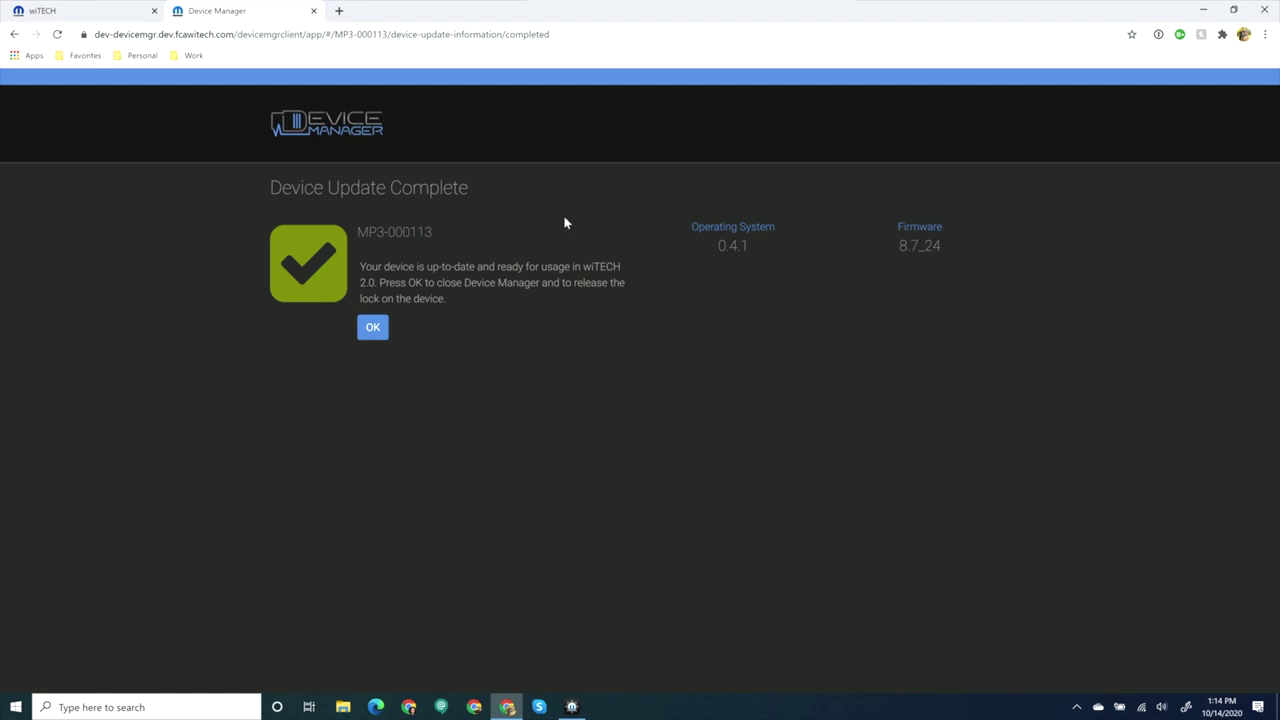
click(373, 330)
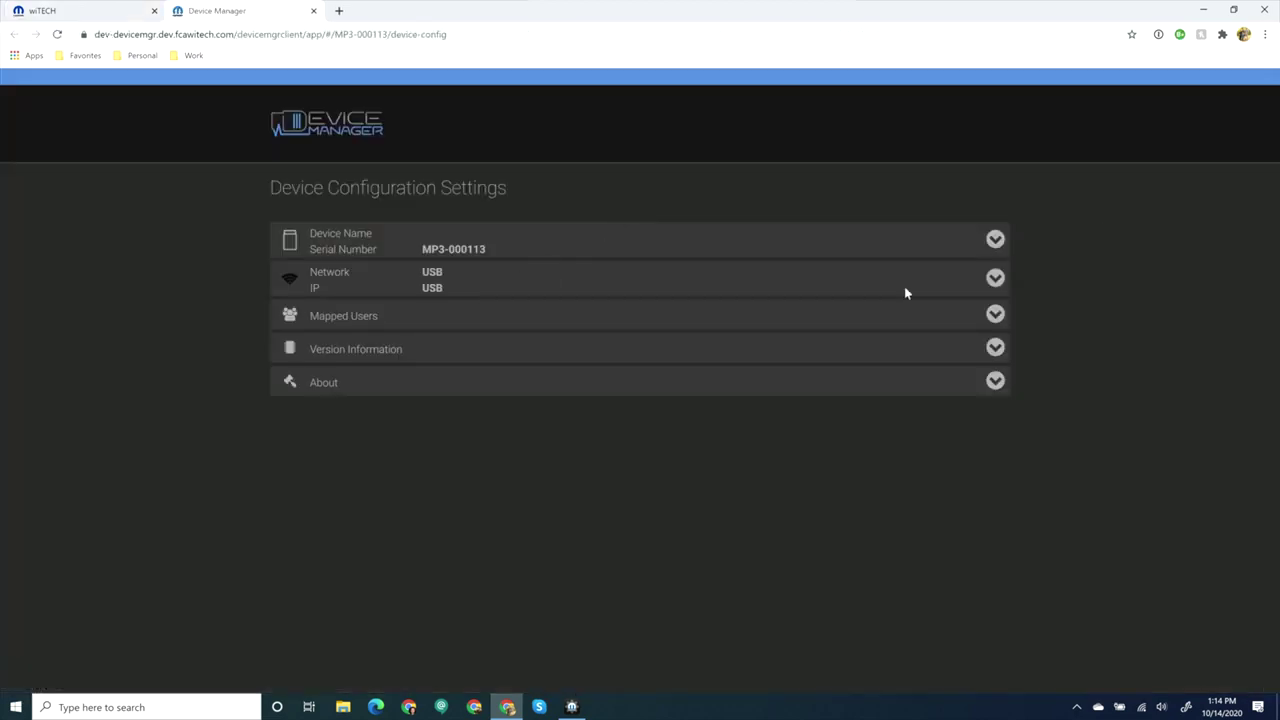
Connect the VCI to the witech2 Wi-Fi network with its password
click(995, 280)
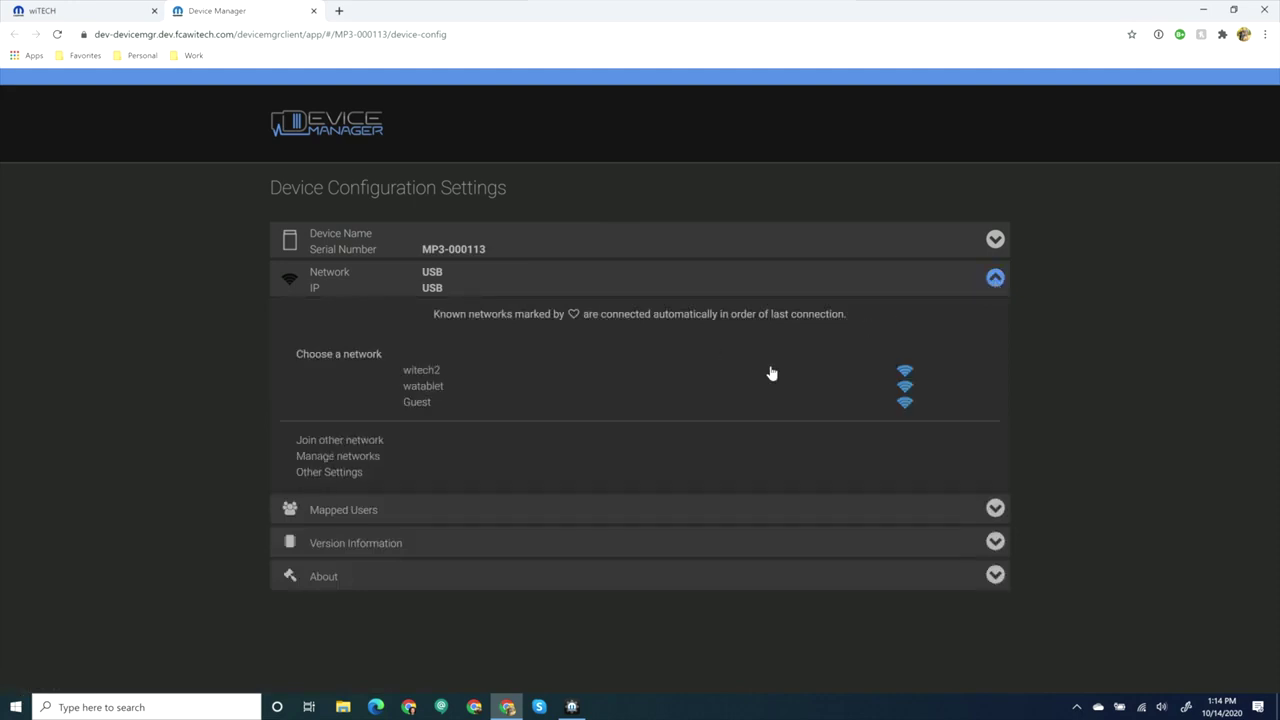
click(437, 368)
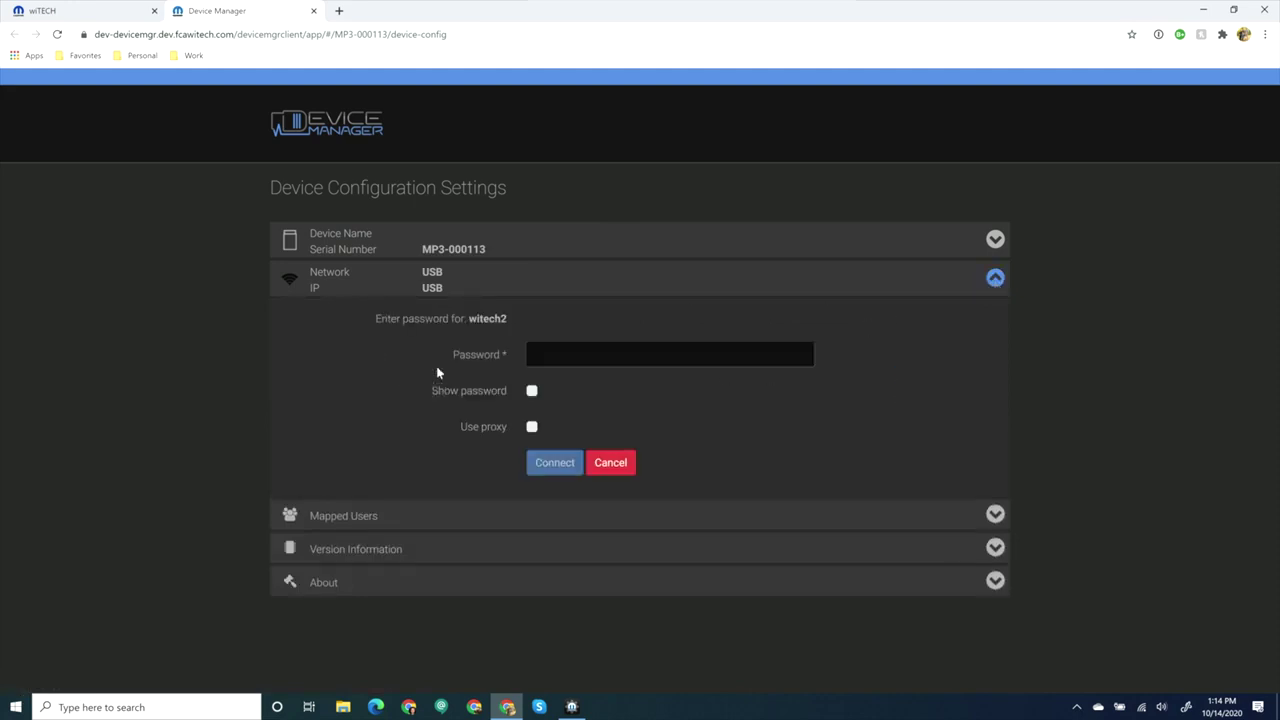
click(528, 358)
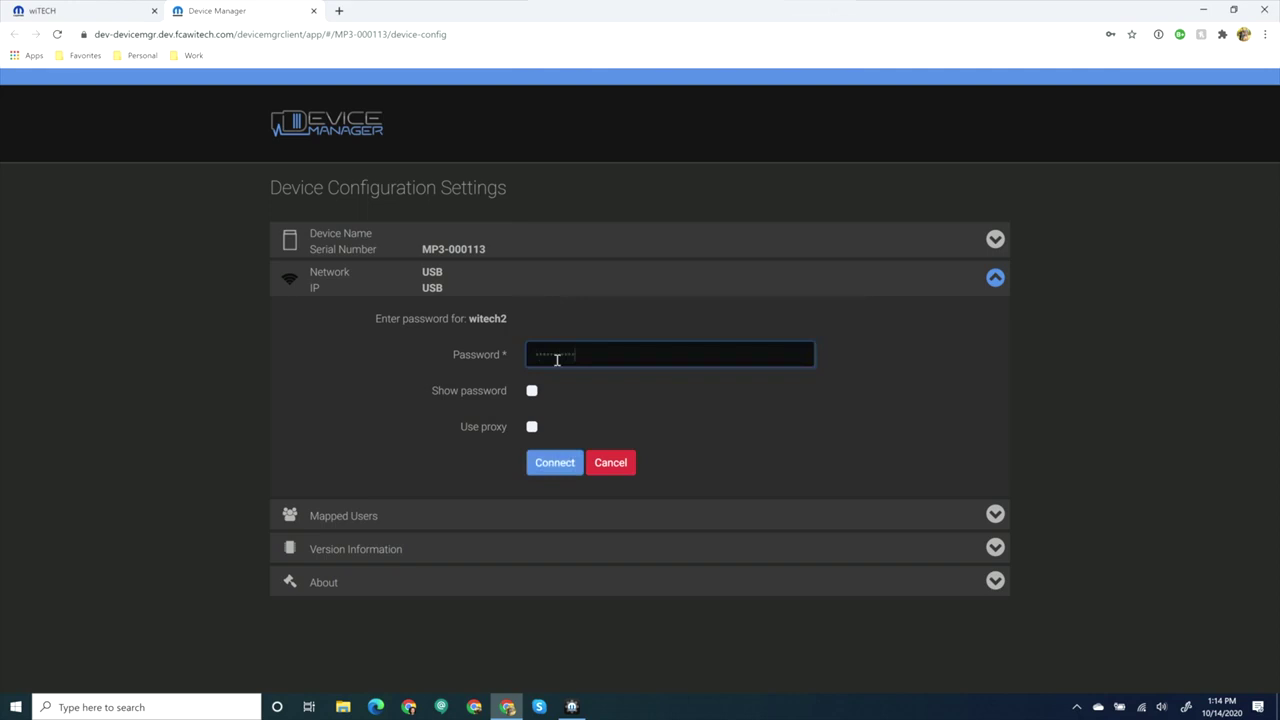
click(551, 463)
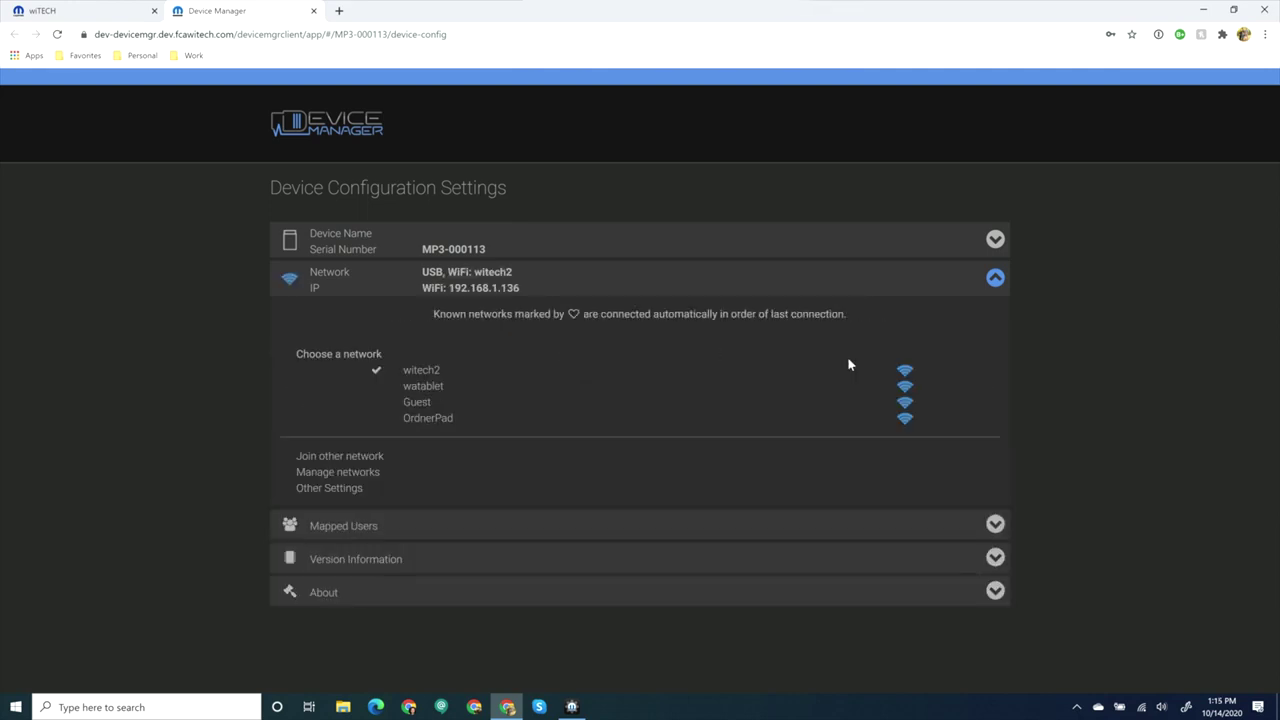
Switch the VCI to the OrdnerPad Wi-Fi network with its password, disconnecting witech2
click(699, 417)
click(666, 352)
text(••••••••)
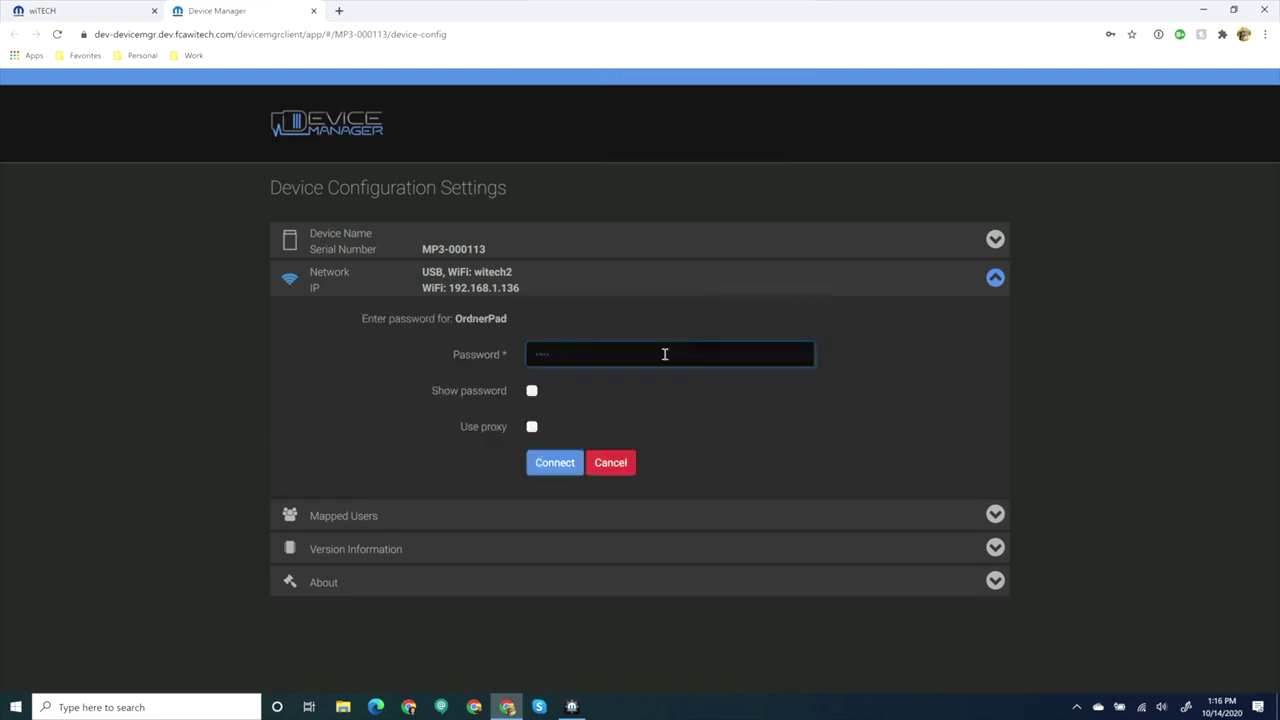
key(Return)
click(593, 465)
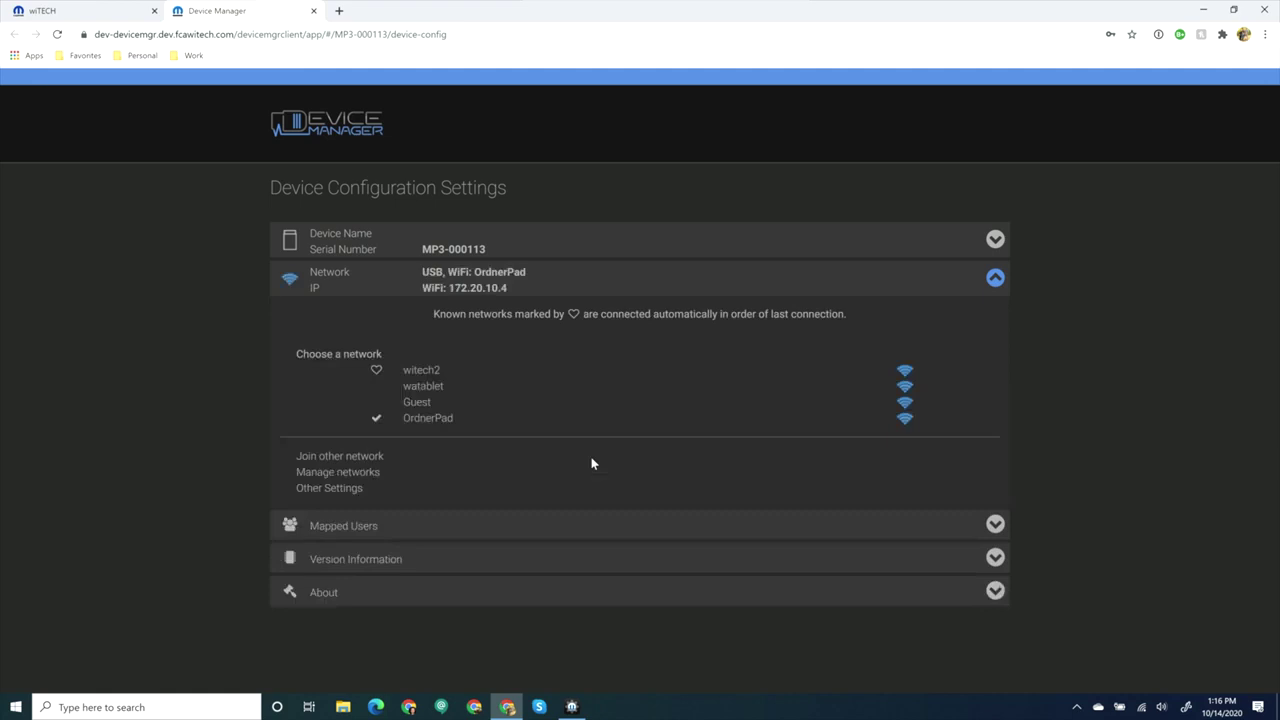
Close the Device Manager tab and exit the VCI Setup Utility
click(313, 11)
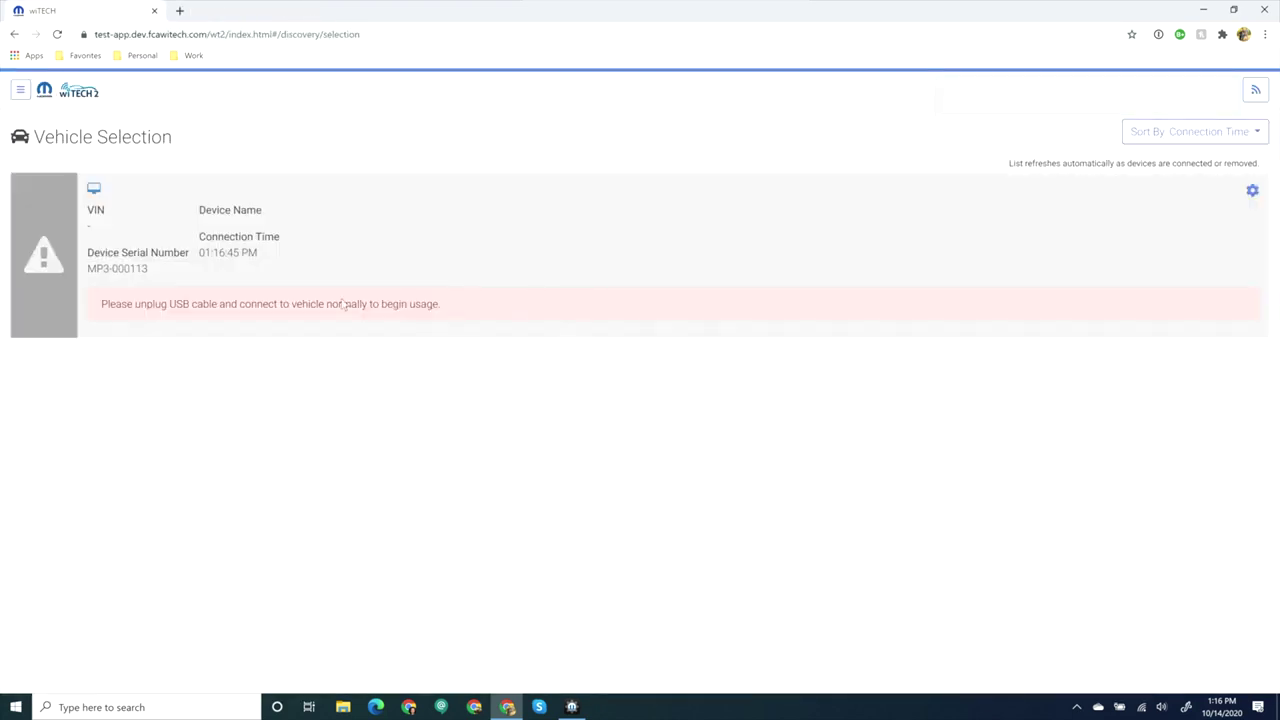
click(571, 707)
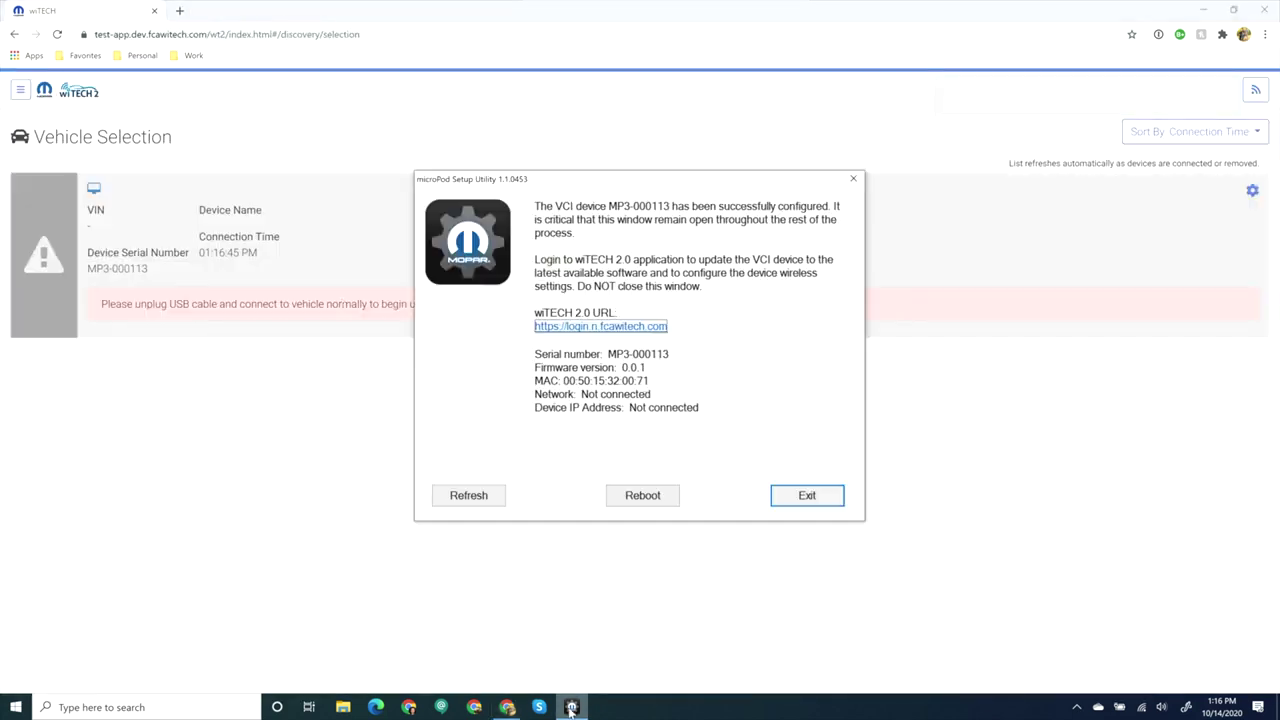
click(808, 496)
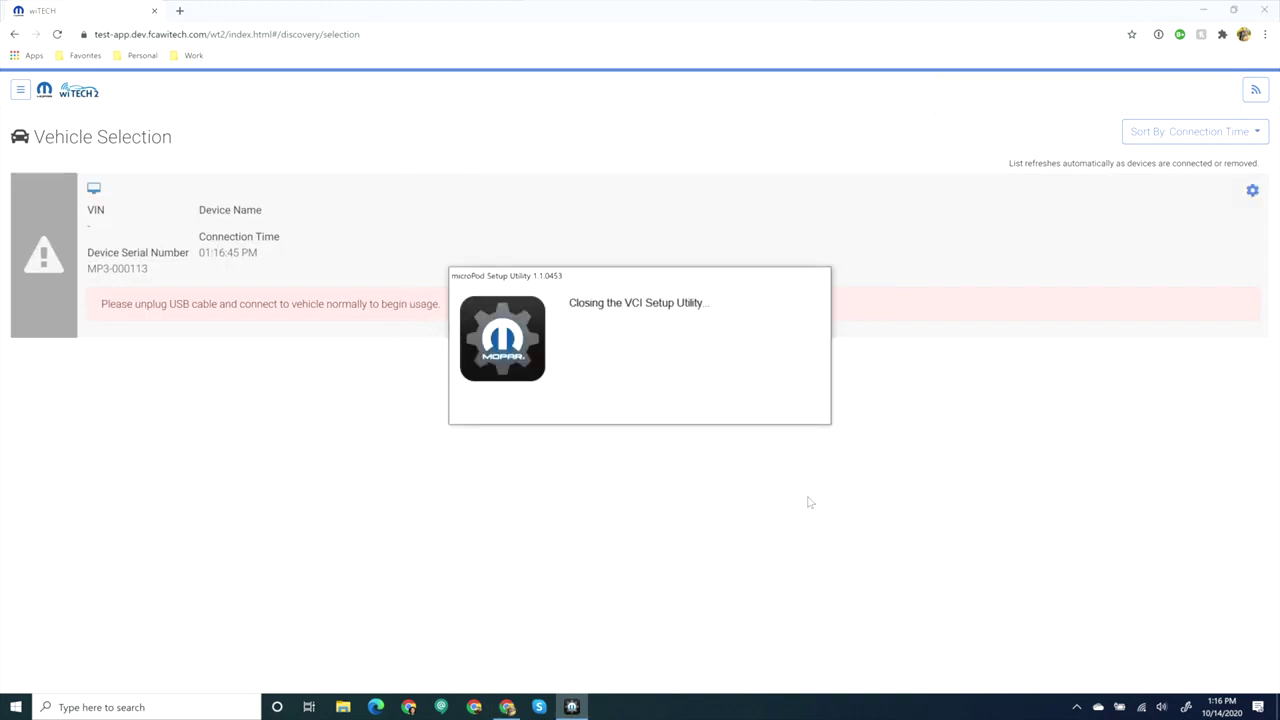